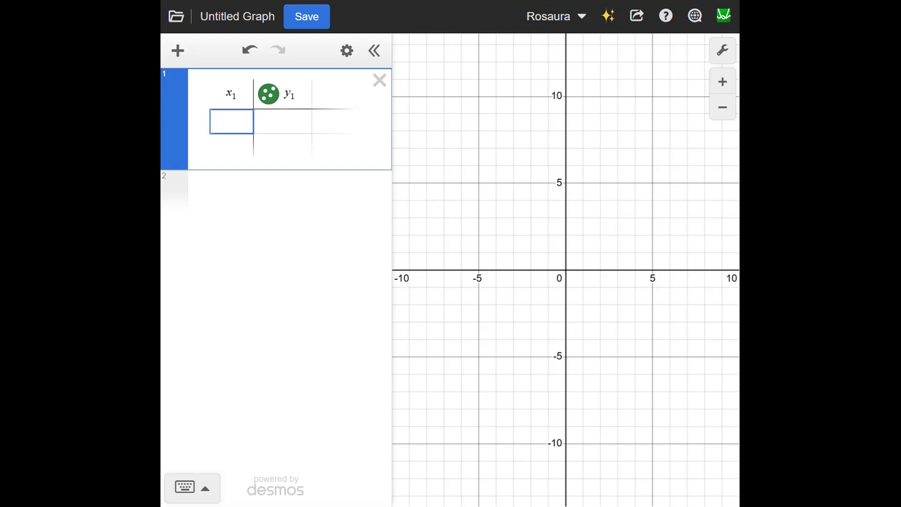
# Step: Fill the table's first two rows with the points (1, 300) and (2, 450)
pyautogui.write('1')
pyautogui.press('Tab')
pyautogui.write('300')
pyautogui.press('Return')
pyautogui.press('Left')
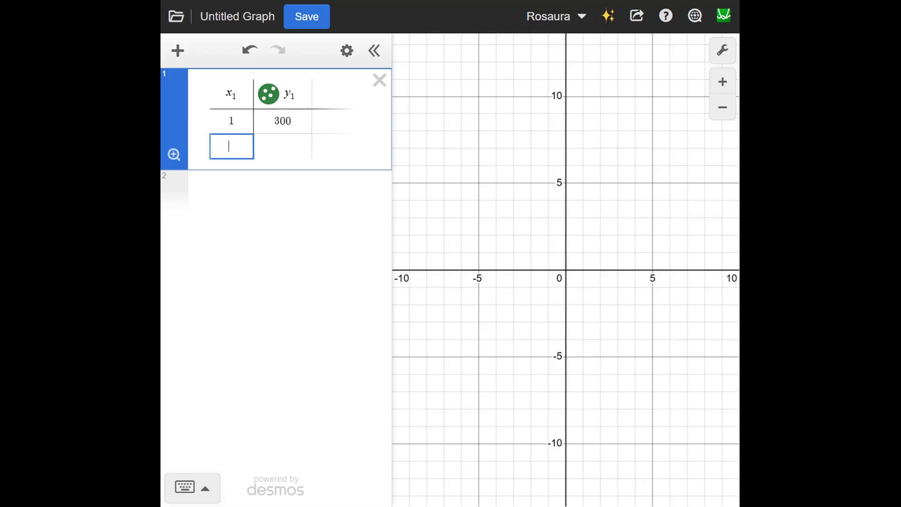
pyautogui.write('2')
pyautogui.press('Tab')
pyautogui.write('450')
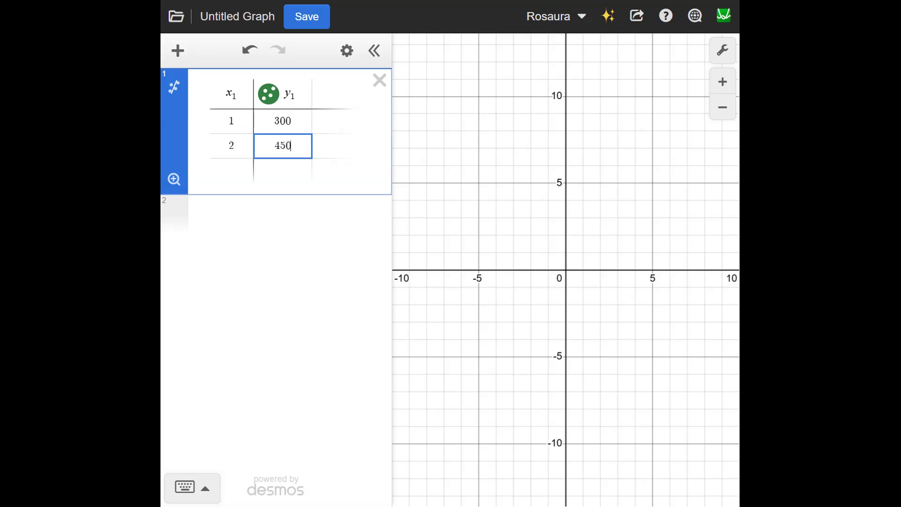
# Step: Add two more rows to the table with the points (3, 675) and (4, 1012.50)
pyautogui.press('Return')
pyautogui.press('Left')
pyautogui.write('3')
pyautogui.press('Tab')
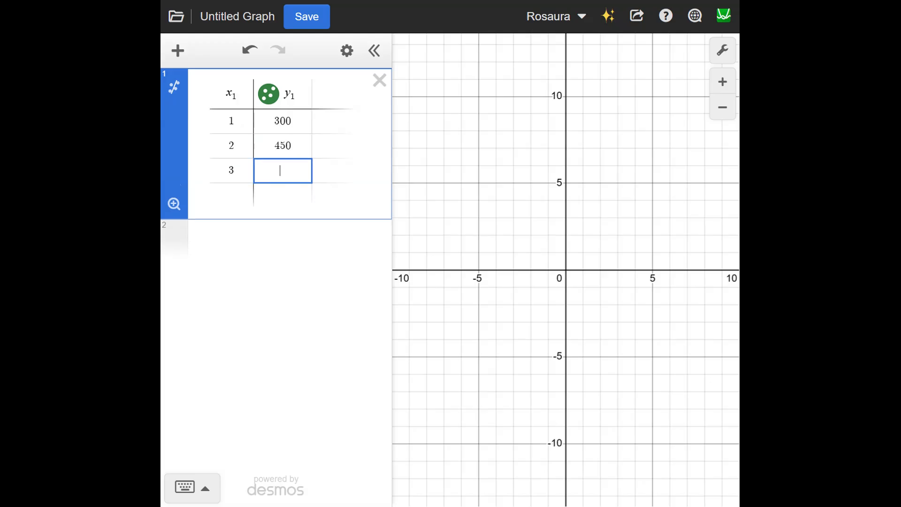
pyautogui.write('675')
pyautogui.press('Return')
pyautogui.press('Left')
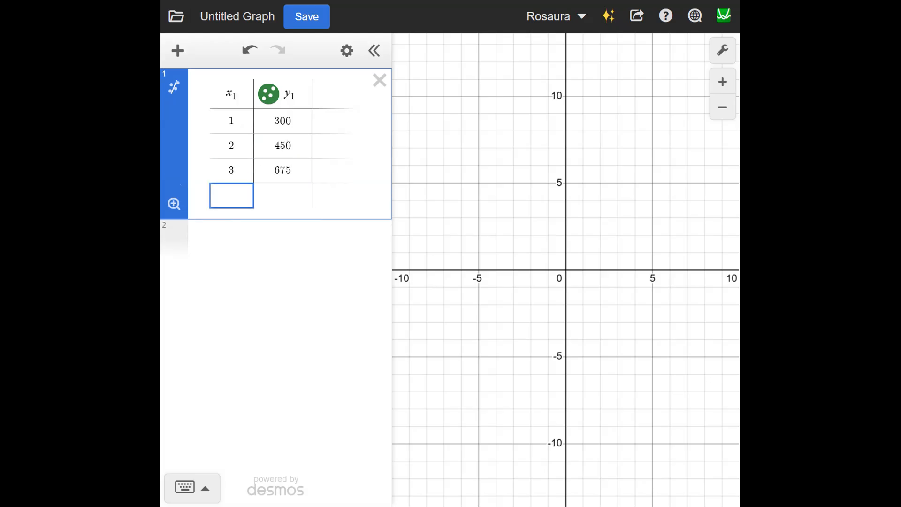
pyautogui.write('4')
pyautogui.press('Tab')
pyautogui.write('1')
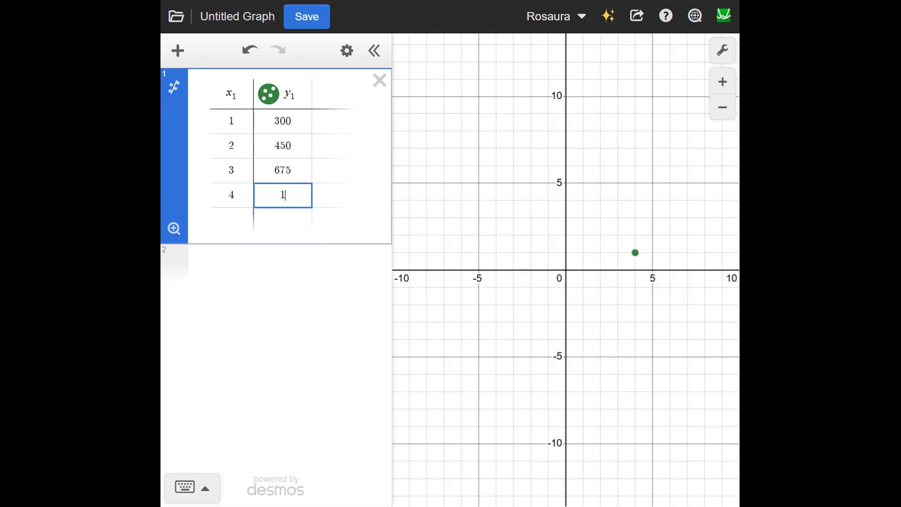
pyautogui.write('012.50')
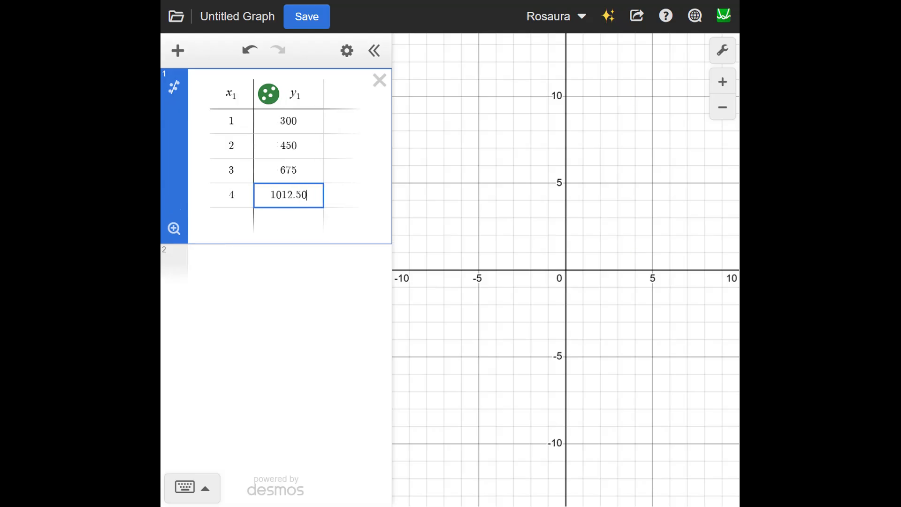
# Step: Calculate the common ratio as 450/300 in a new expression below the table
pyautogui.press('Return')
pyautogui.press('Return')
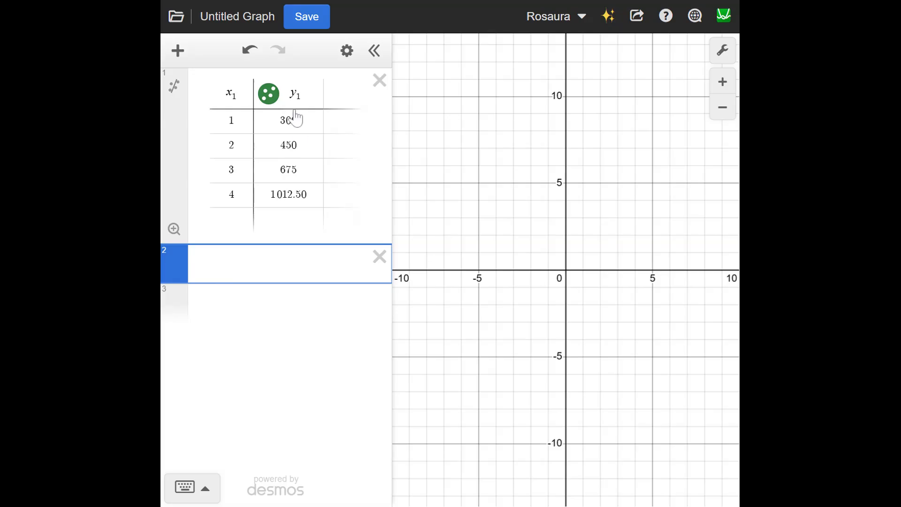
pyautogui.write('450/')
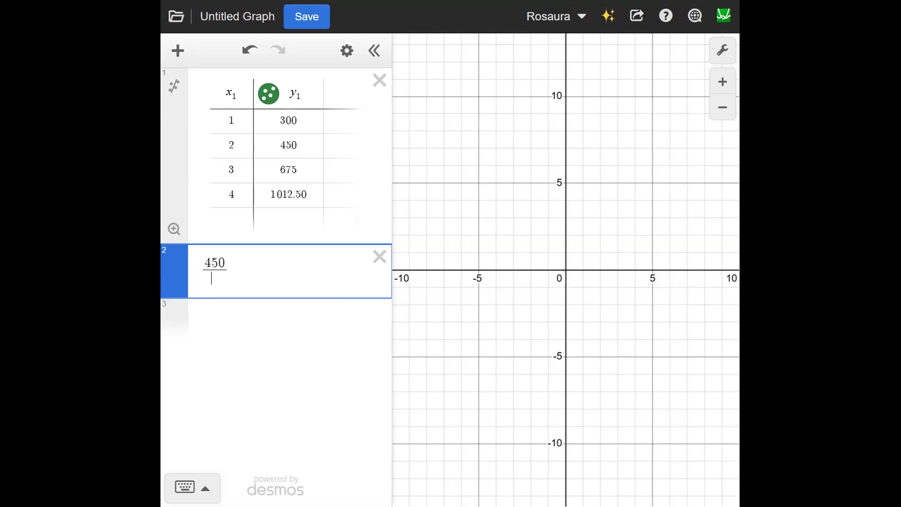
pyautogui.write('300')
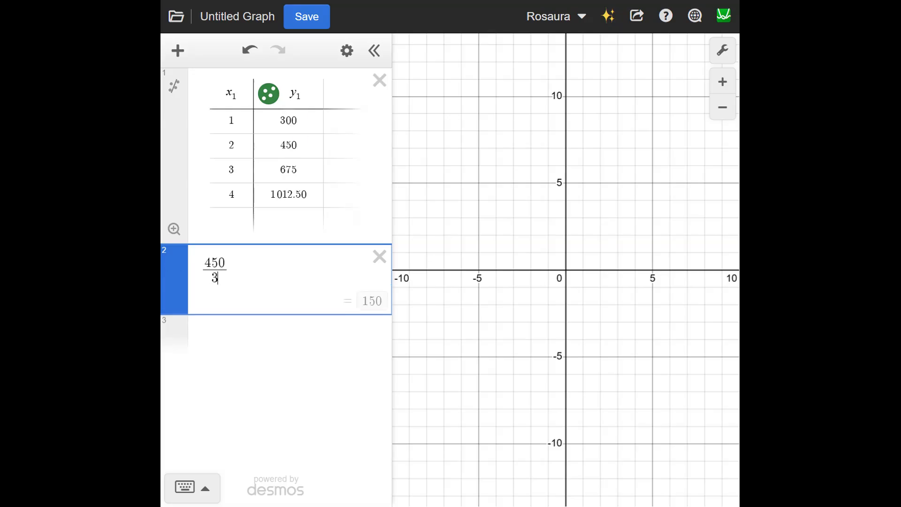
# Step: Calculate the initial value as 300/1.5 in another expression below the ratio
pyautogui.click(232, 121)
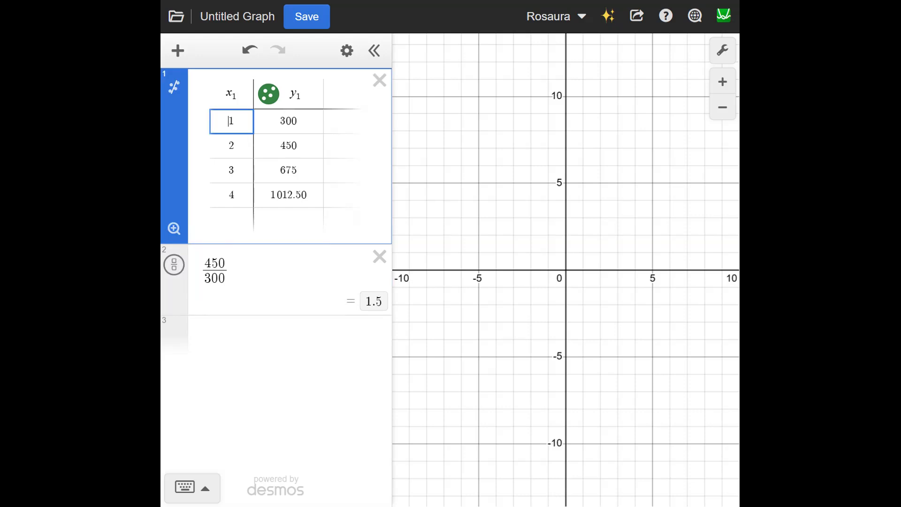
pyautogui.click(253, 343)
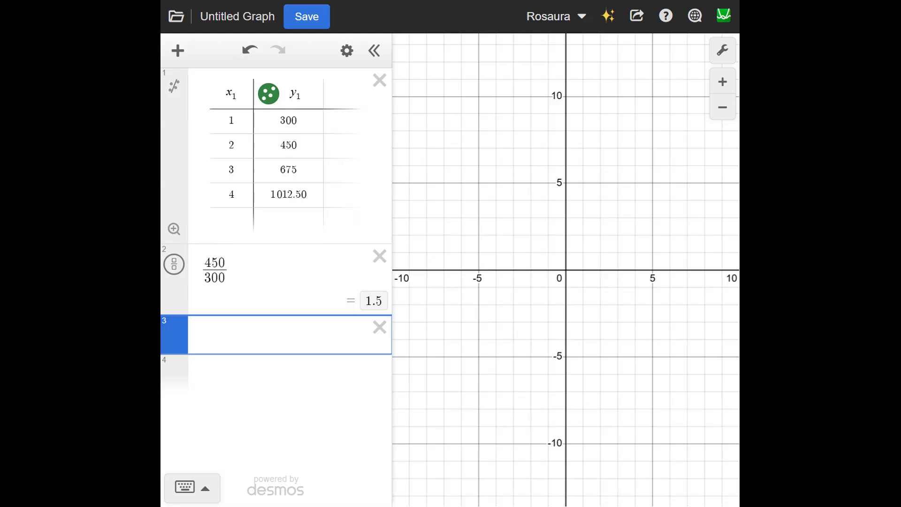
pyautogui.write('300/')
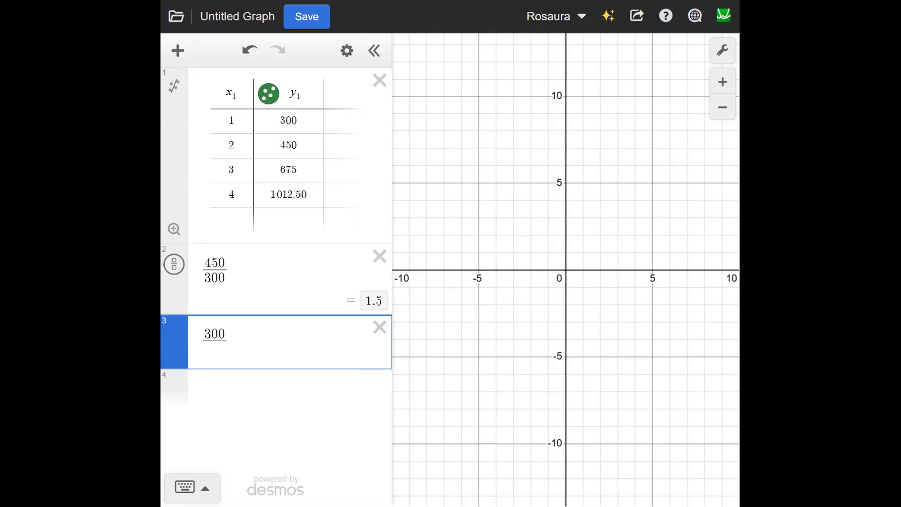
pyautogui.write('1.5')
pyautogui.press('Return')
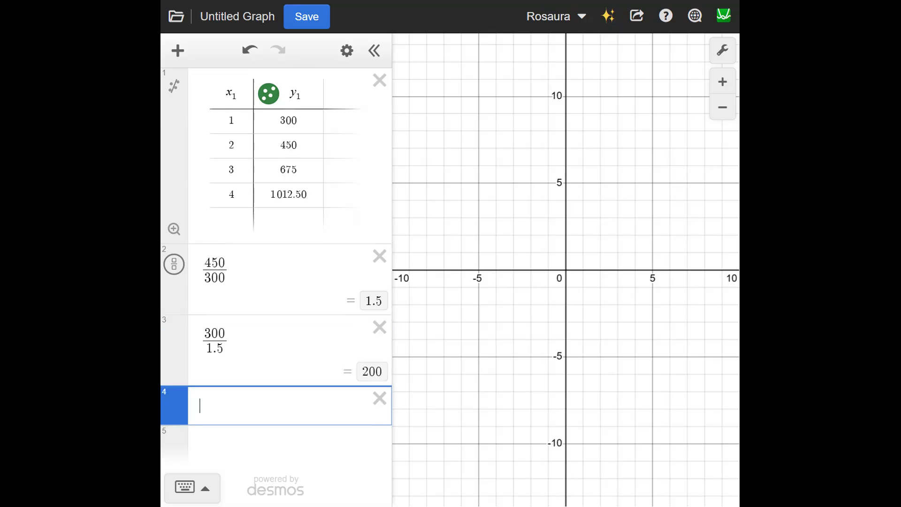
# Step: Graph the exponential function y = 200(1.5)^x in a new expression
pyautogui.write('y=2')
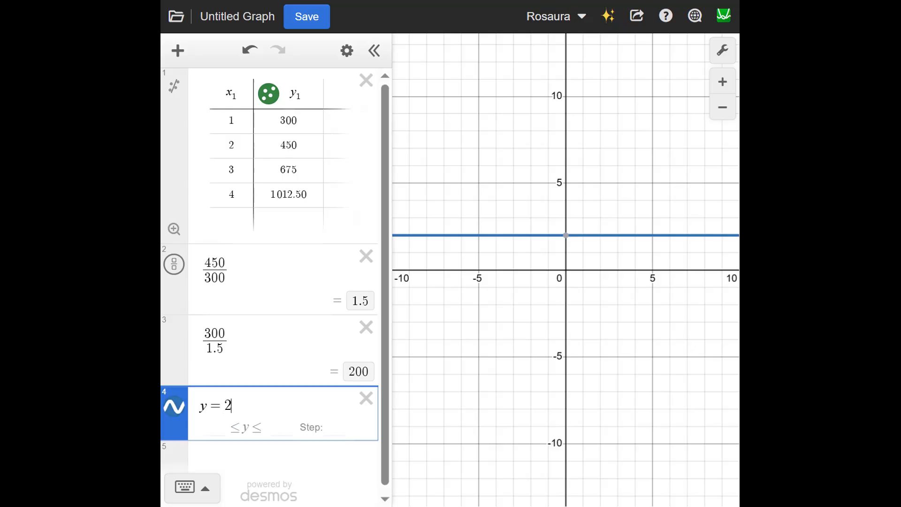
pyautogui.write('00(')
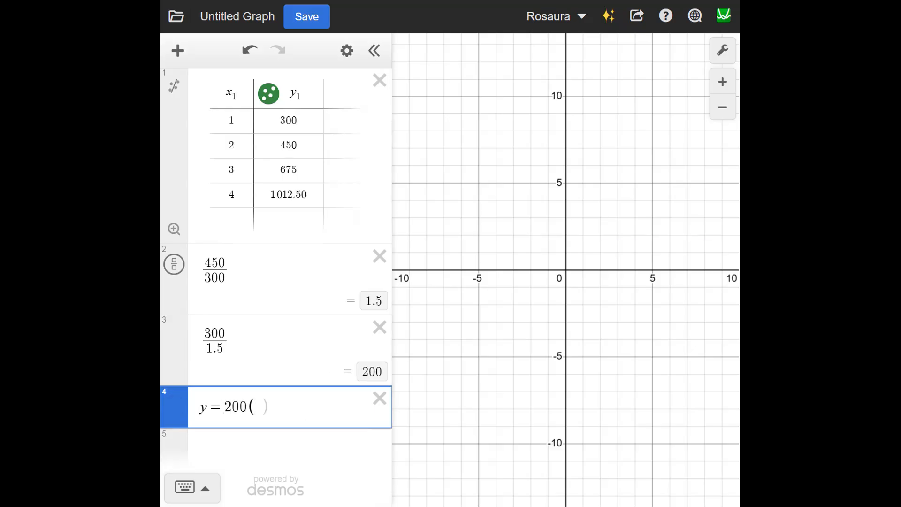
pyautogui.write('1.5)')
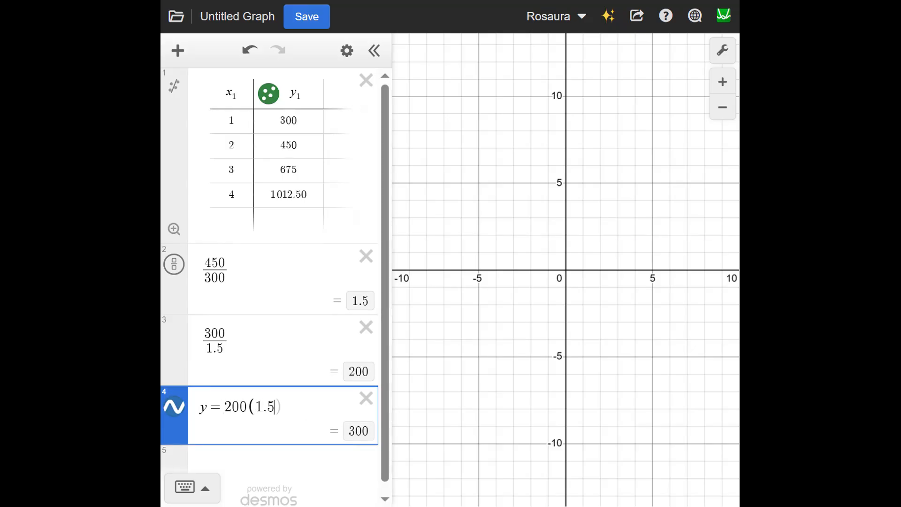
pyautogui.write('^x')
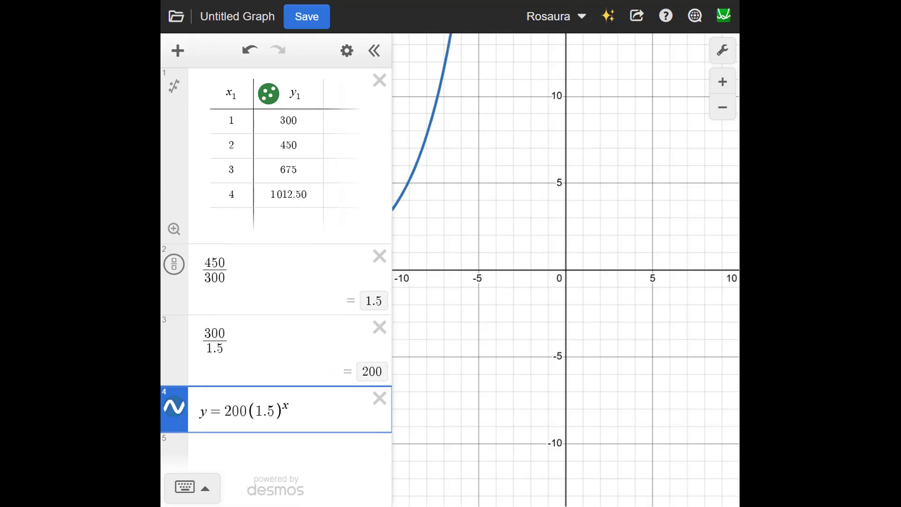
pyautogui.click(559, 174)
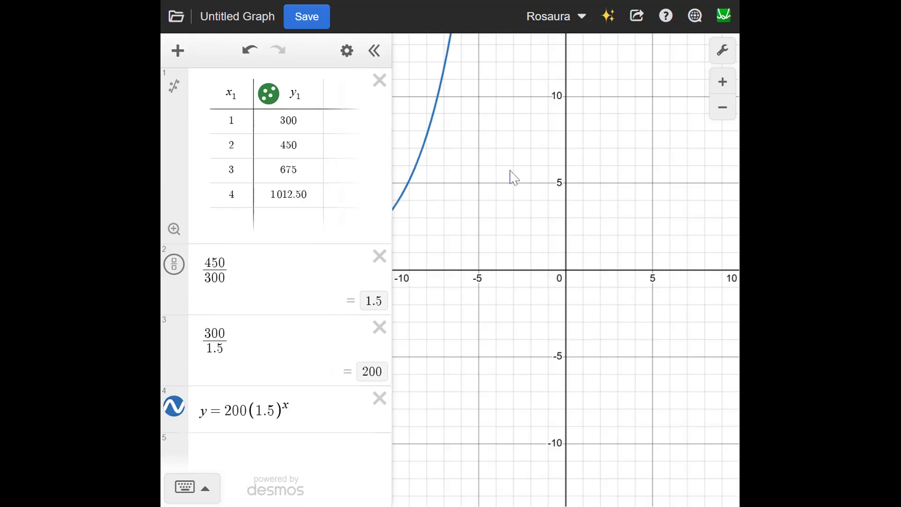
# Step: Set the graph's x-axis range from 0 to 10
pyautogui.scroll(-3, 511, 177)
pyautogui.moveTo(510, 177); pyautogui.dragTo(609, 239)
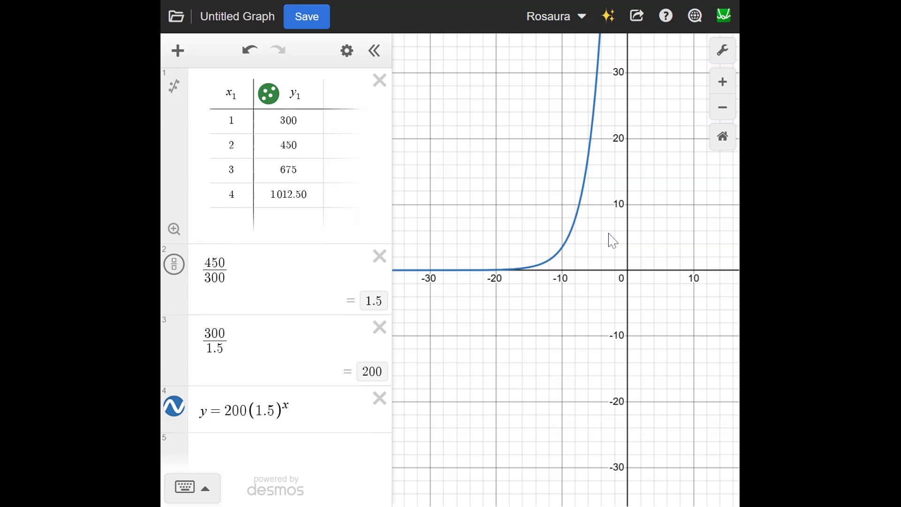
pyautogui.scroll(-3, 610, 226)
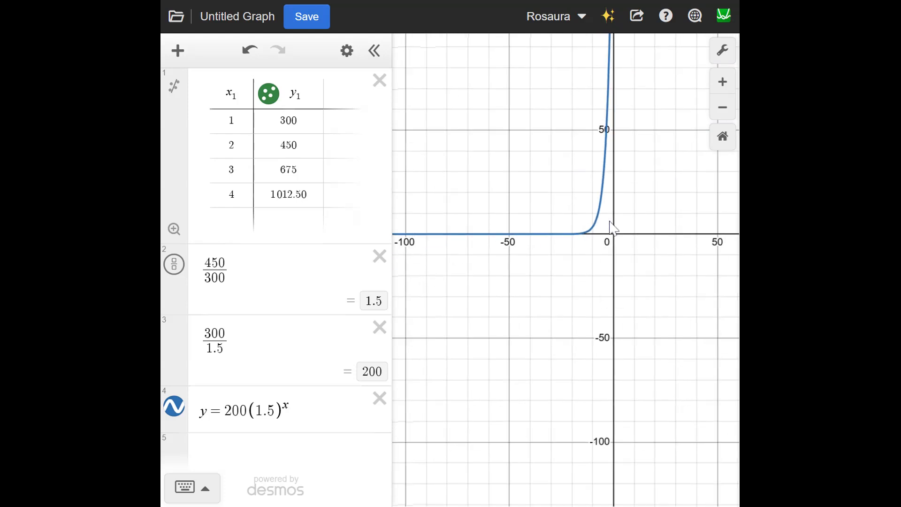
pyautogui.scroll(-2, 657, 162)
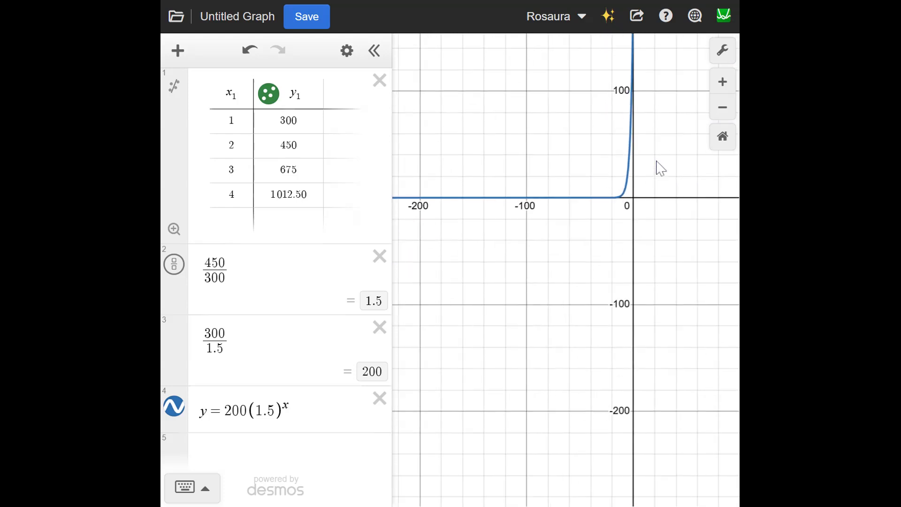
pyautogui.moveTo(655, 118); pyautogui.dragTo(538, 263)
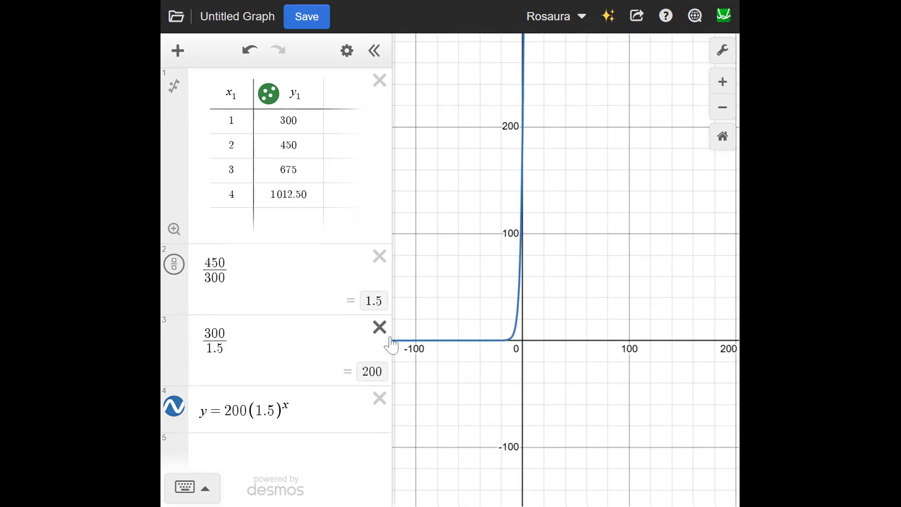
pyautogui.click(717, 60)
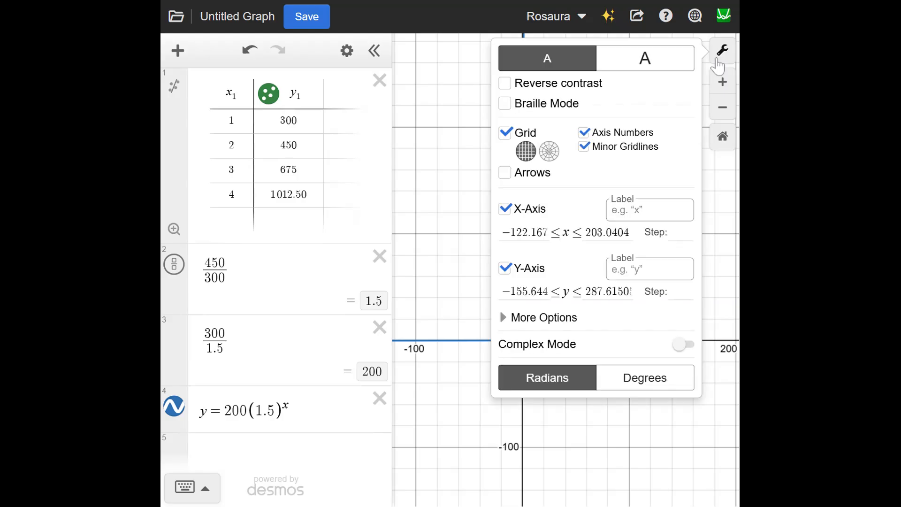
pyautogui.click(534, 233)
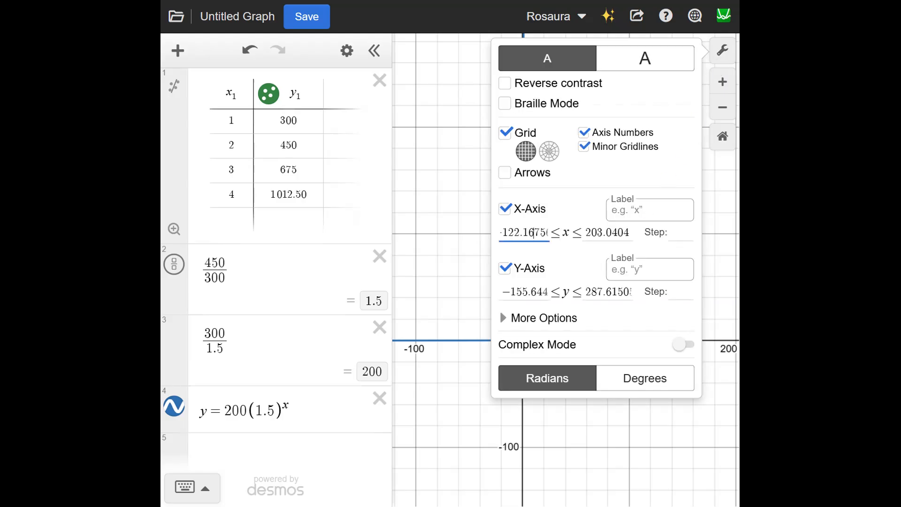
pyautogui.moveTo(534, 232); pyautogui.dragTo(477, 233)
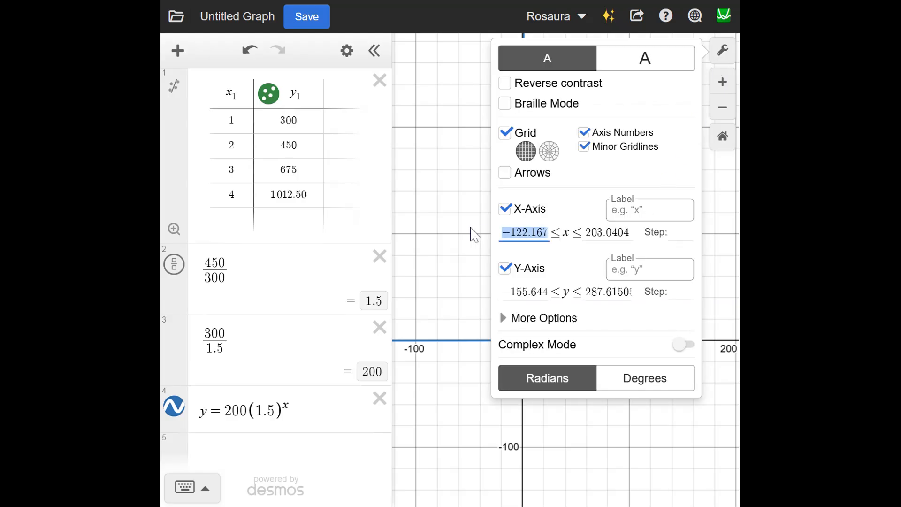
pyautogui.write('6')
pyautogui.press('Delete')
pyautogui.write('0')
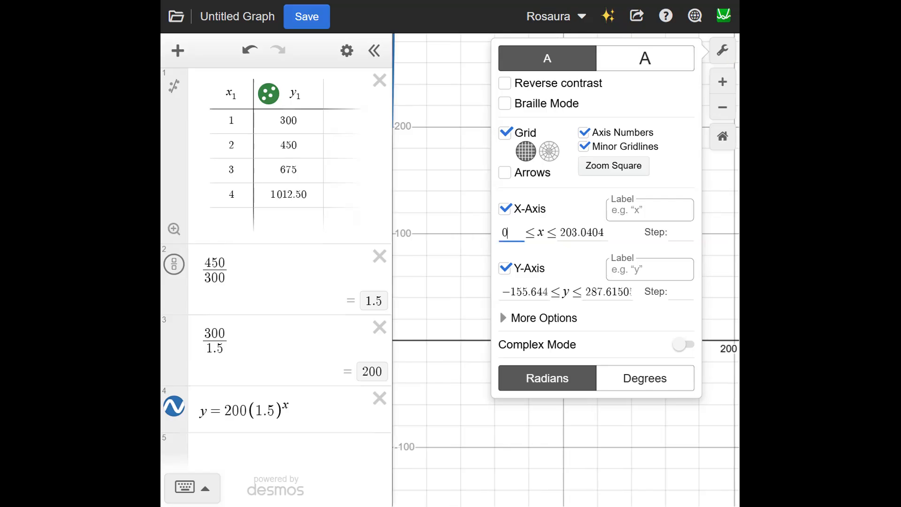
pyautogui.click(592, 233)
pyautogui.hotkey('ctrl', 'a')
pyautogui.write('10')
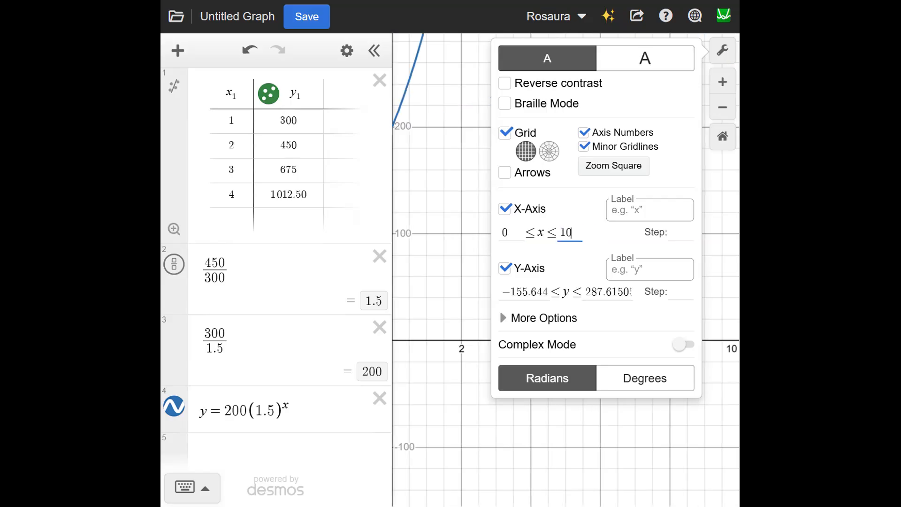
pyautogui.click(451, 226)
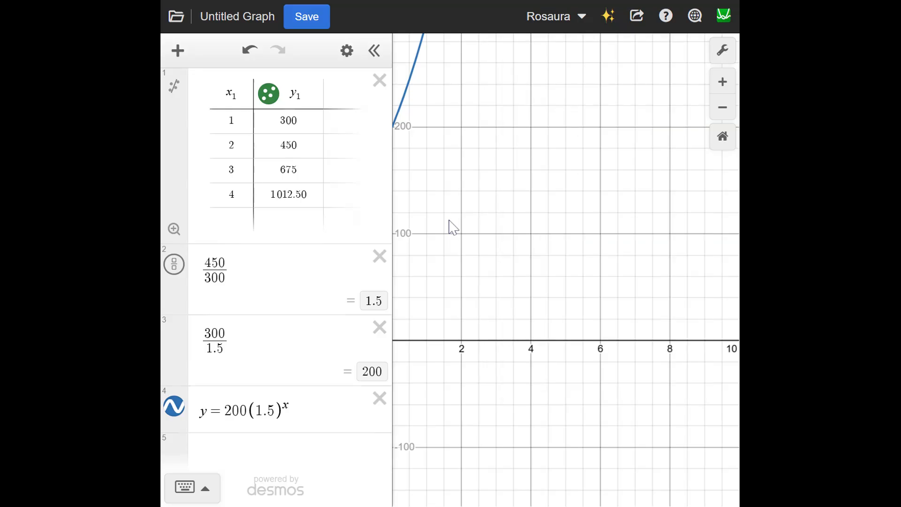
# Step: Examine the exponential curve around its y-intercept and first data points, comparing it with the equation and its exponent
pyautogui.moveTo(453, 228); pyautogui.dragTo(600, 256)
pyautogui.scroll(-3, 700, 256)
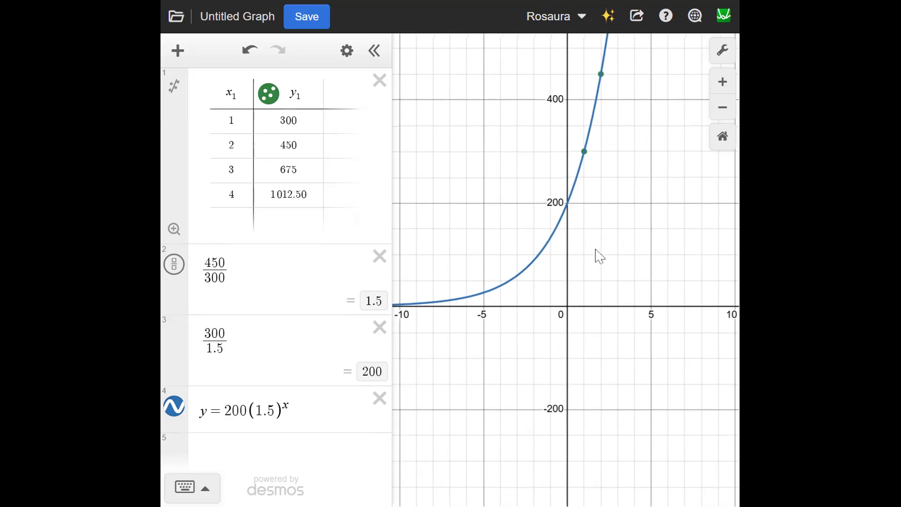
pyautogui.moveTo(305, 428); pyautogui.dragTo(195, 428)
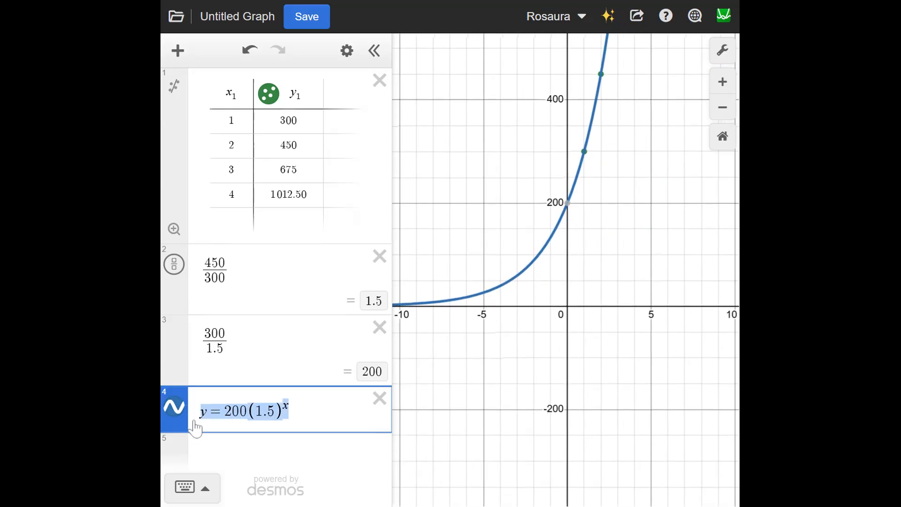
pyautogui.click(289, 411)
pyautogui.hotkey('shift', 'Left')
pyautogui.click(620, 302)
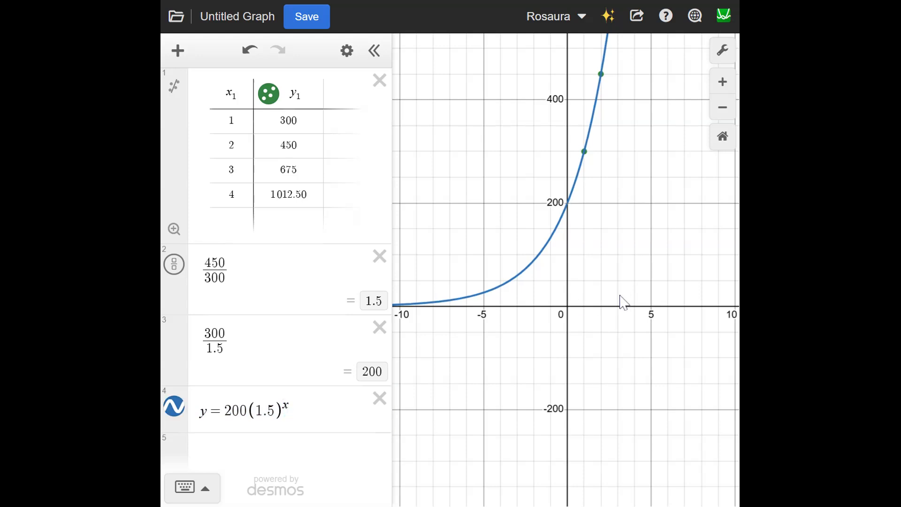
# Step: Graph the horizontal line y = 0 in a new expression below the exponential function
pyautogui.click(241, 458)
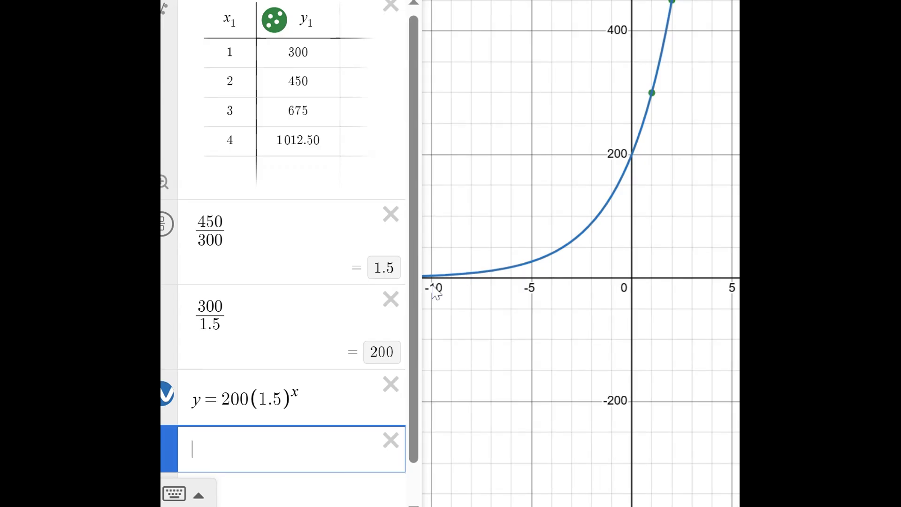
pyautogui.write('y=0')
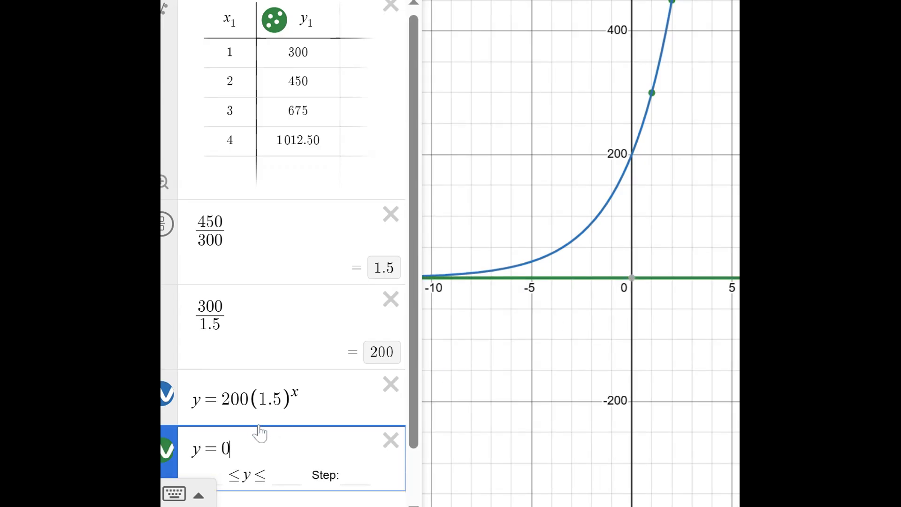
pyautogui.scroll(-1, 260, 431)
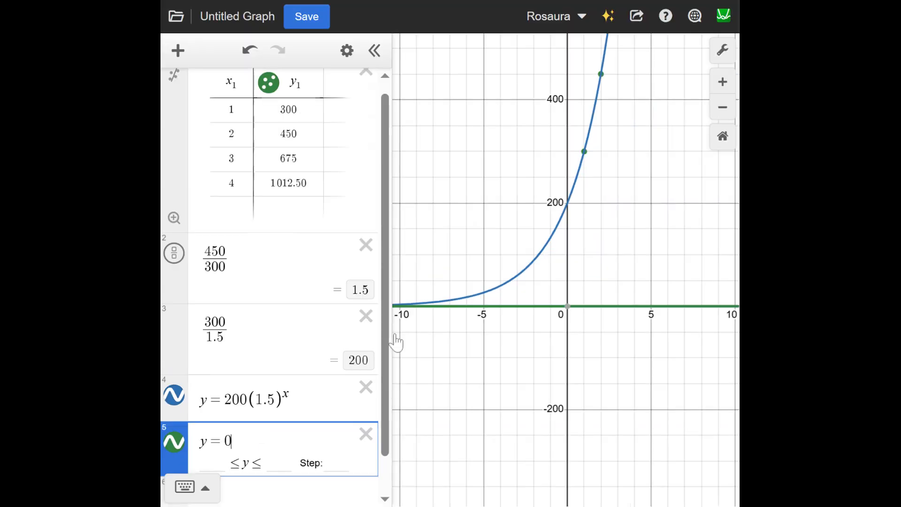
# Step: Style the y = 0 line as dashed, with a thickness of 5 and an orange colour
pyautogui.click(177, 451)
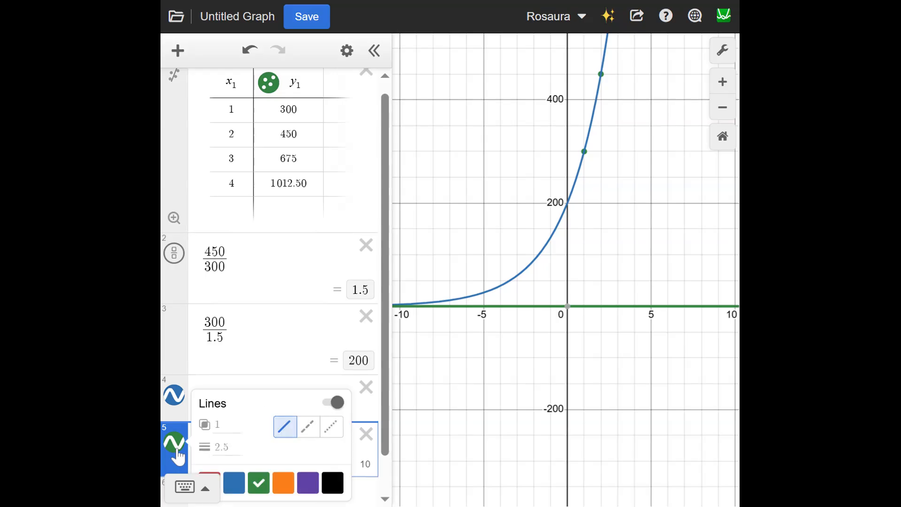
pyautogui.click(309, 428)
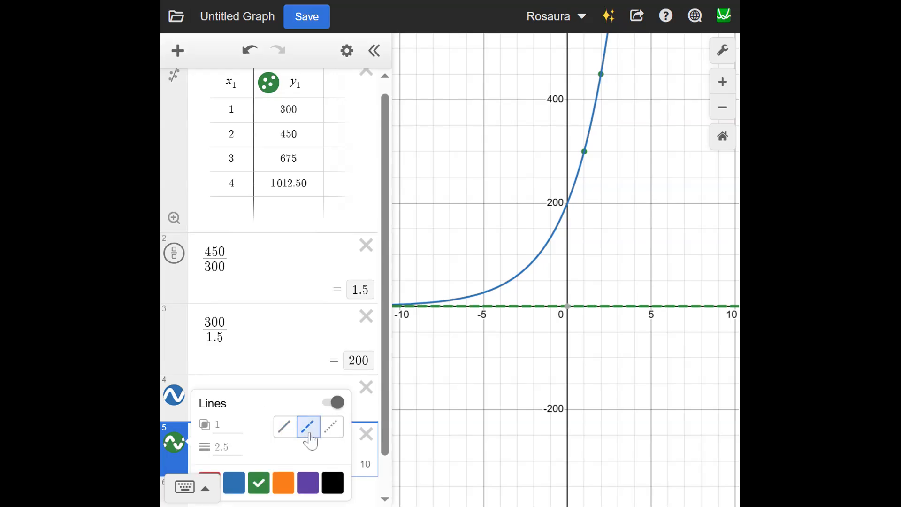
pyautogui.click(227, 448)
pyautogui.press('BackSpace')
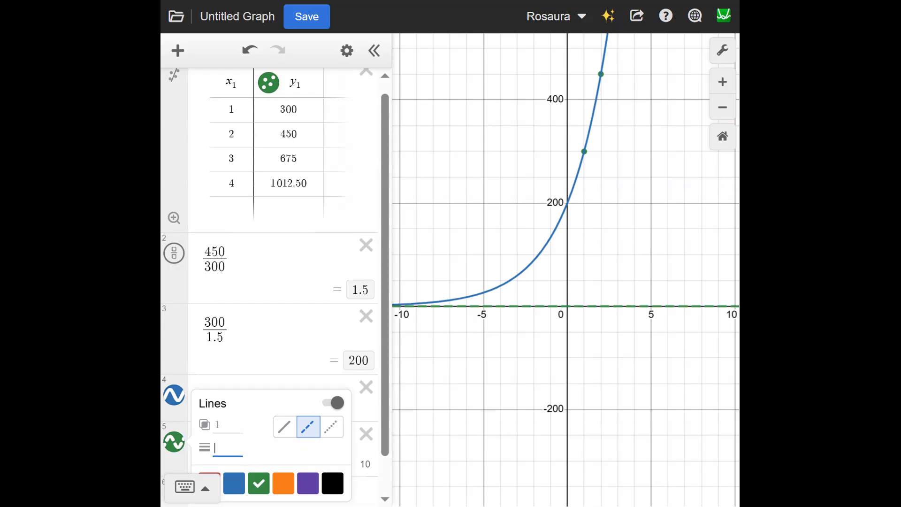
pyautogui.write('5')
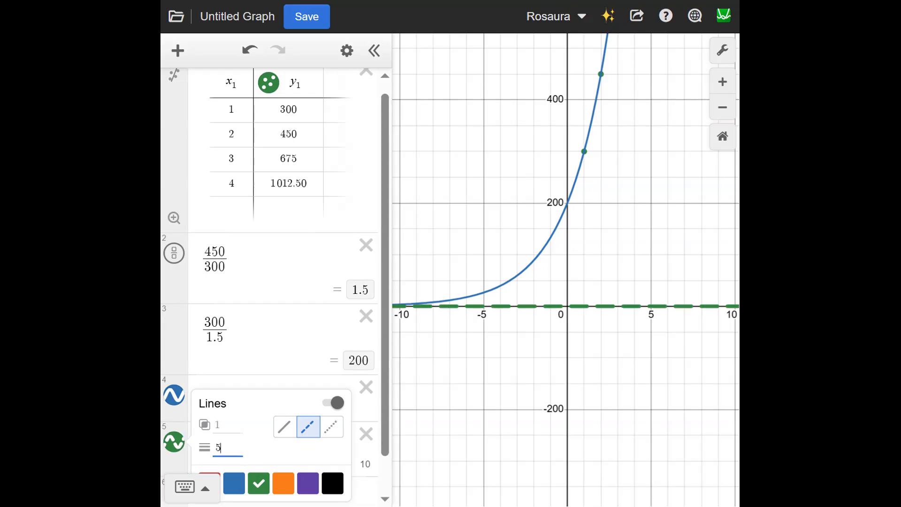
pyautogui.click(286, 486)
pyautogui.click(308, 484)
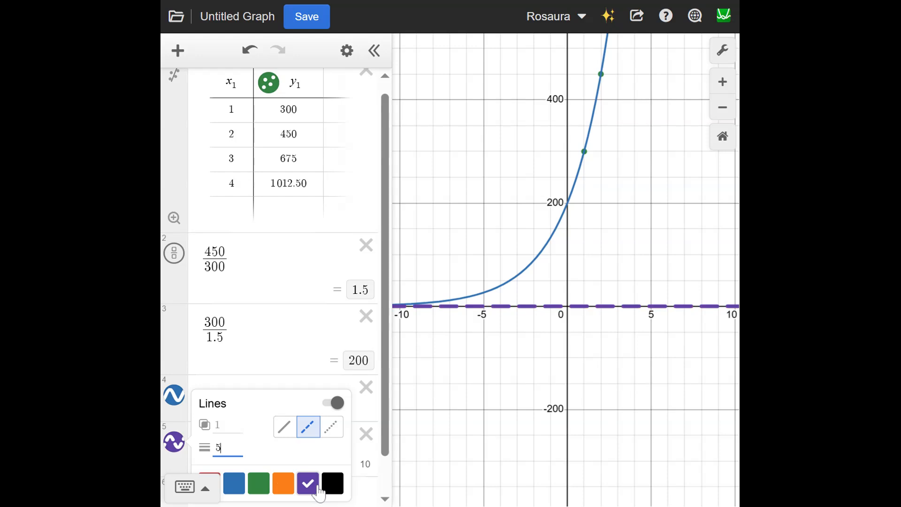
pyautogui.click(284, 484)
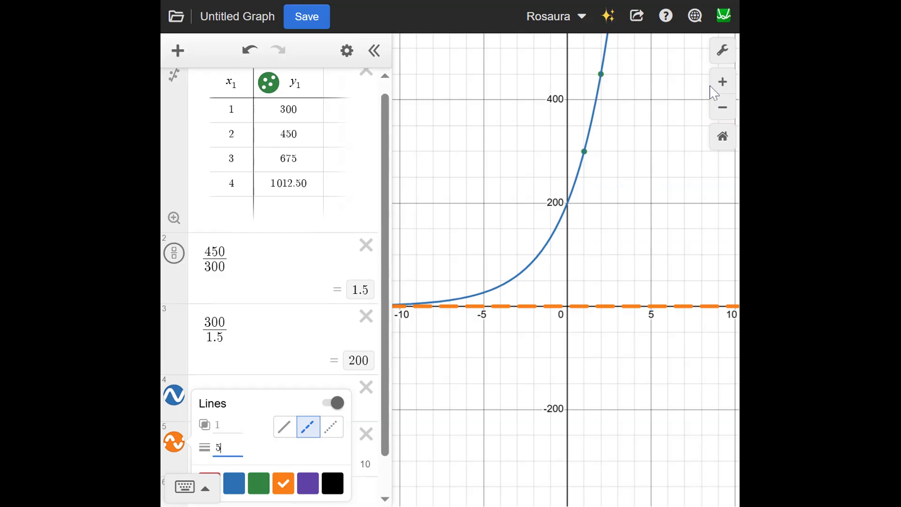
# Step: Label the graph's x-axis "Time (months)"
pyautogui.click(723, 50)
pyautogui.click(723, 50)
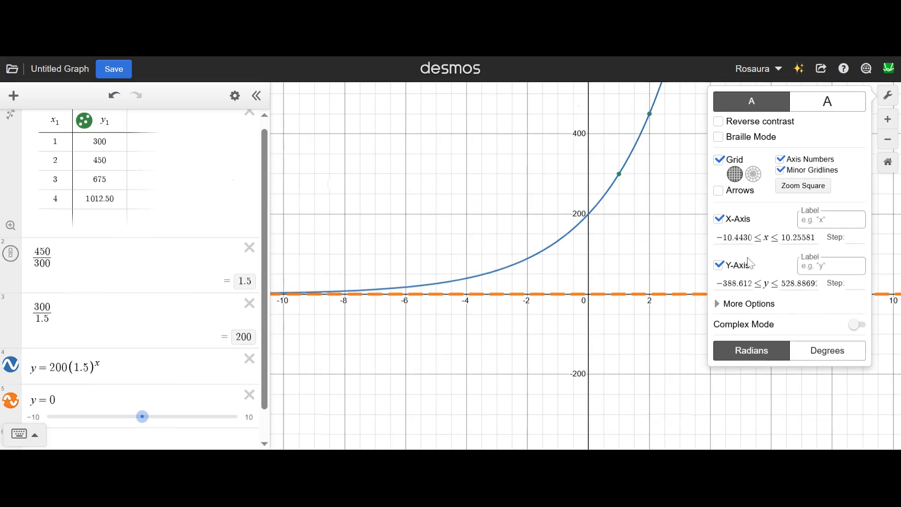
pyautogui.click(831, 220)
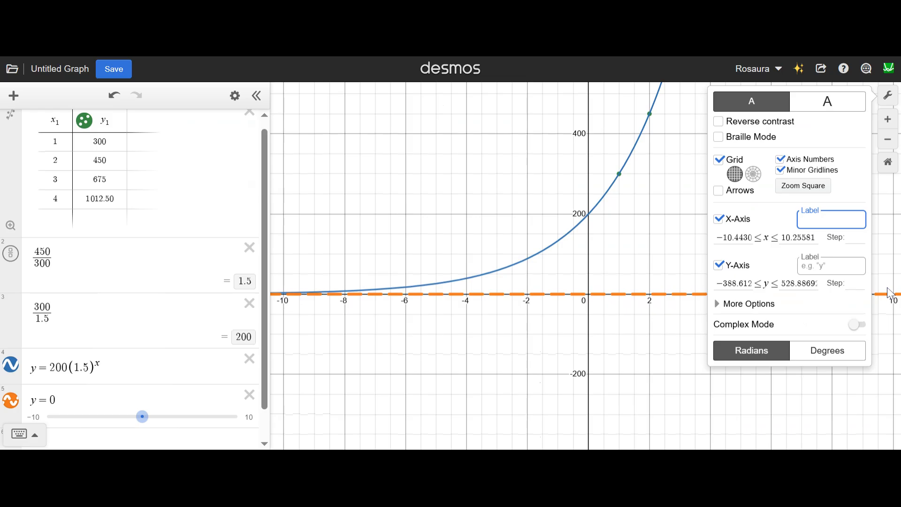
pyautogui.write('time')
pyautogui.press('BackSpace')
pyautogui.press('BackSpace')
pyautogui.press('BackSpace')
pyautogui.press('BackSpace')
pyautogui.write('Time (months)')
# Step: Label the graph's y-axis "Fine Amount ($)"
pyautogui.click(831, 266)
pyautogui.write('Fine')
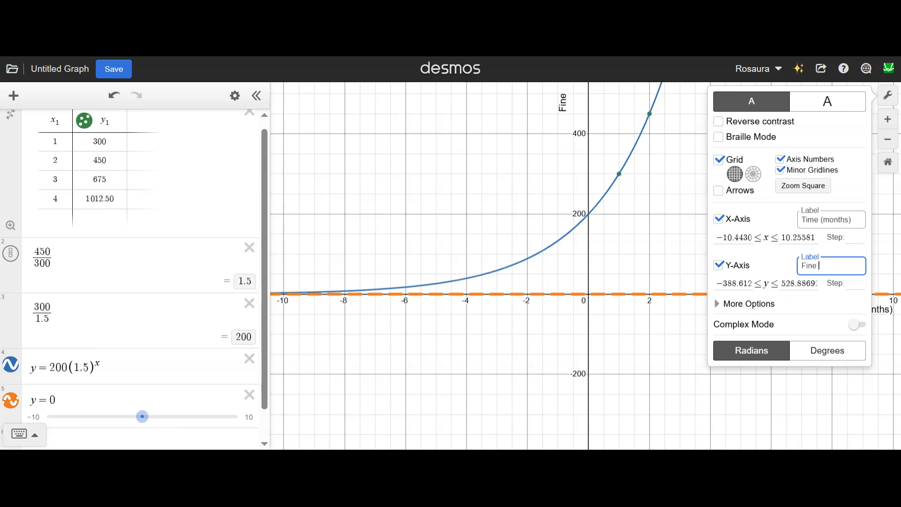
pyautogui.write(' Amount ($)')
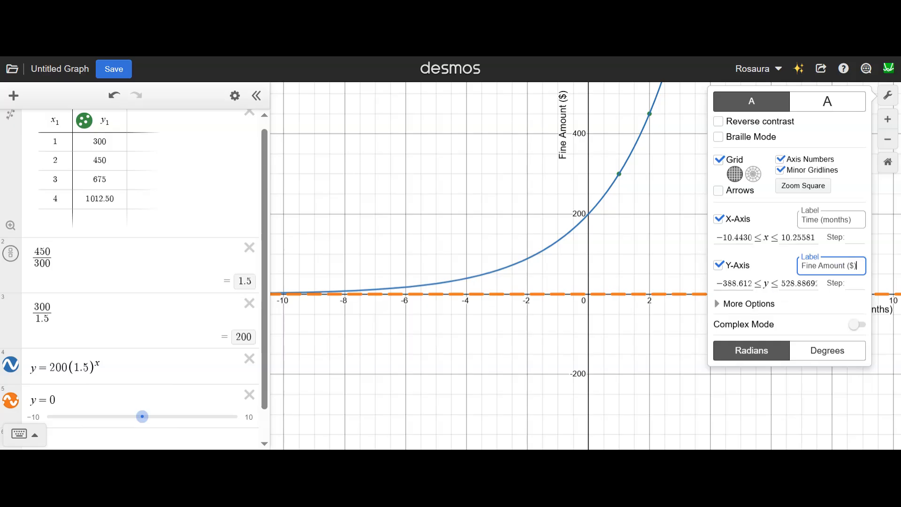
# Step: Switch the graph to the larger text and thicker line display, and bring more of the first quadrant into view
pyautogui.click(889, 98)
pyautogui.click(889, 96)
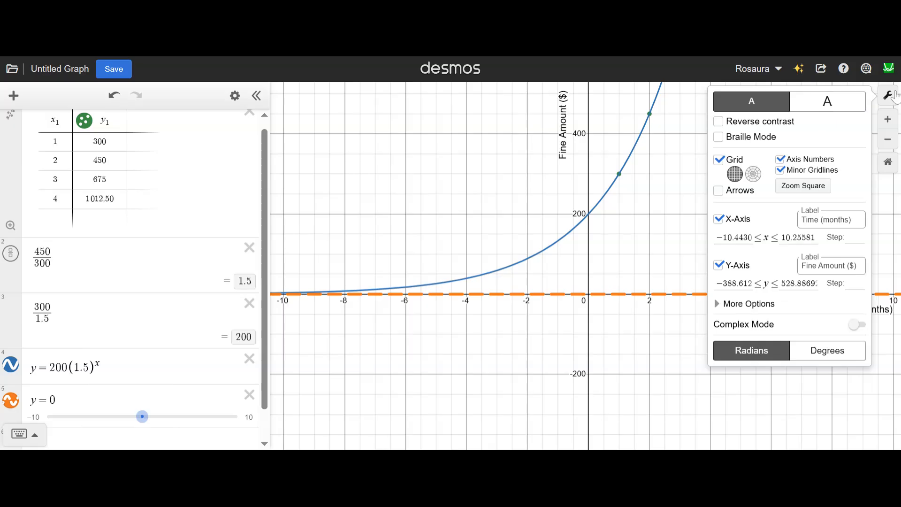
pyautogui.click(835, 114)
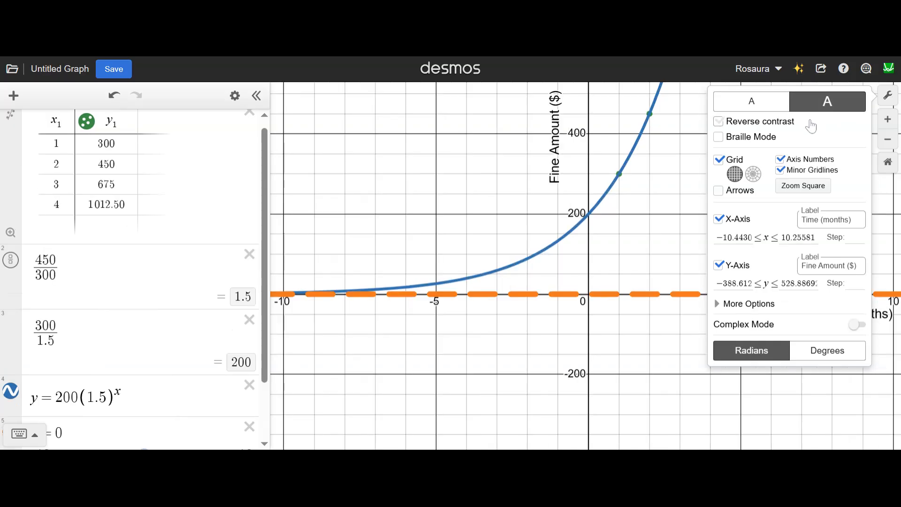
pyautogui.click(690, 219)
pyautogui.moveTo(687, 219); pyautogui.dragTo(614, 332)
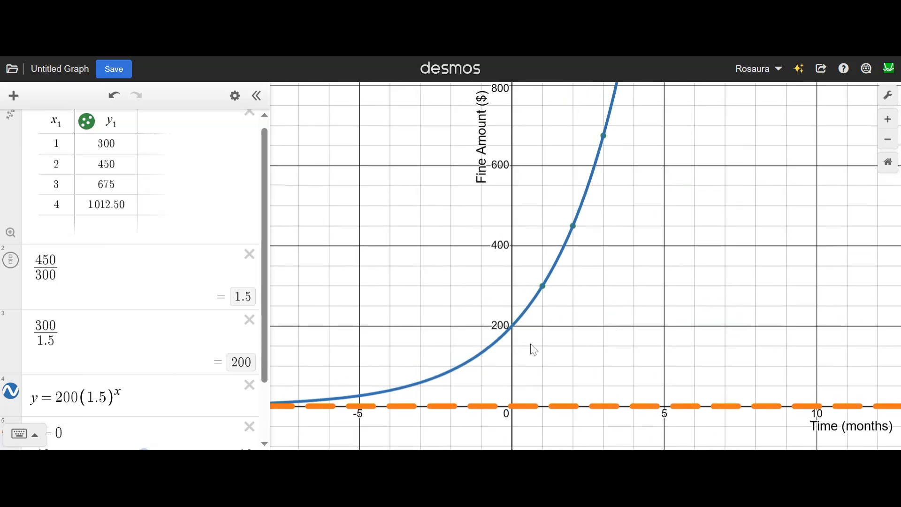
# Step: Examine the coordinates of the exponential curve's y-intercept and the plotted data points along it
pyautogui.click(512, 329)
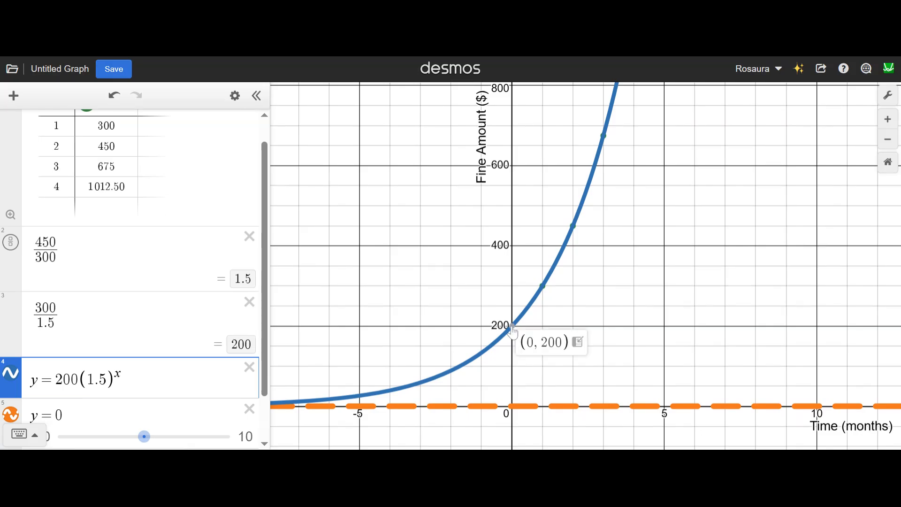
pyautogui.click(512, 328)
pyautogui.click(544, 288)
pyautogui.click(544, 288)
pyautogui.scroll(1, 203, 293)
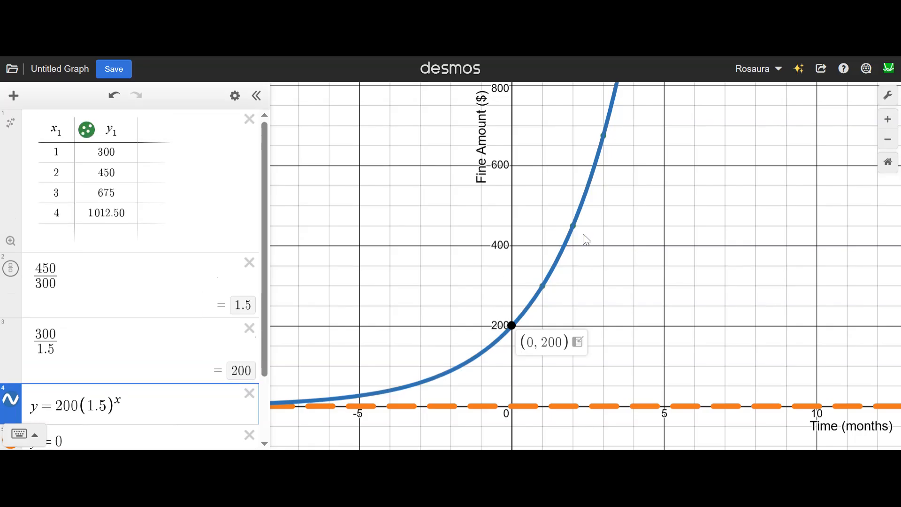
pyautogui.click(576, 234)
pyautogui.click(604, 138)
pyautogui.moveTo(604, 139); pyautogui.dragTo(603, 136)
pyautogui.scroll(-2, 158, 327)
pyautogui.scroll(5, 498, 317)
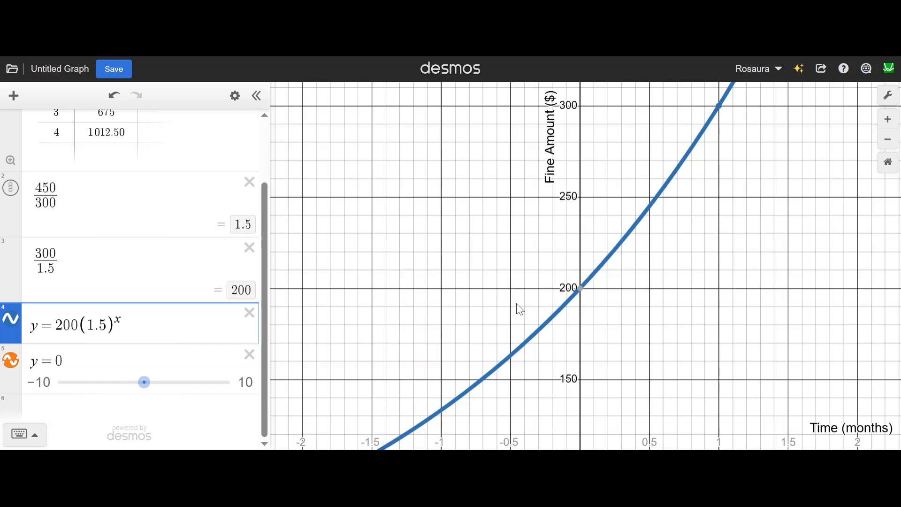
pyautogui.scroll(-5, 517, 308)
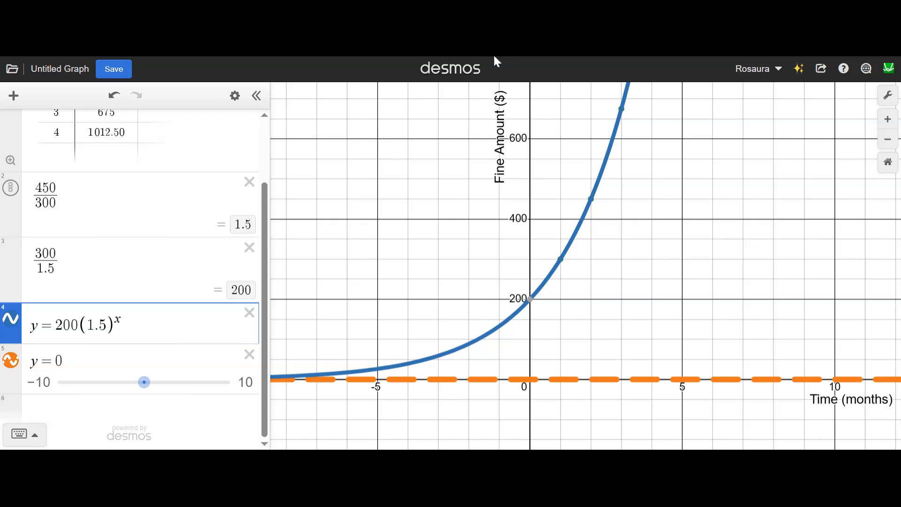
pyautogui.moveTo(494, 55); pyautogui.dragTo(477, 2)
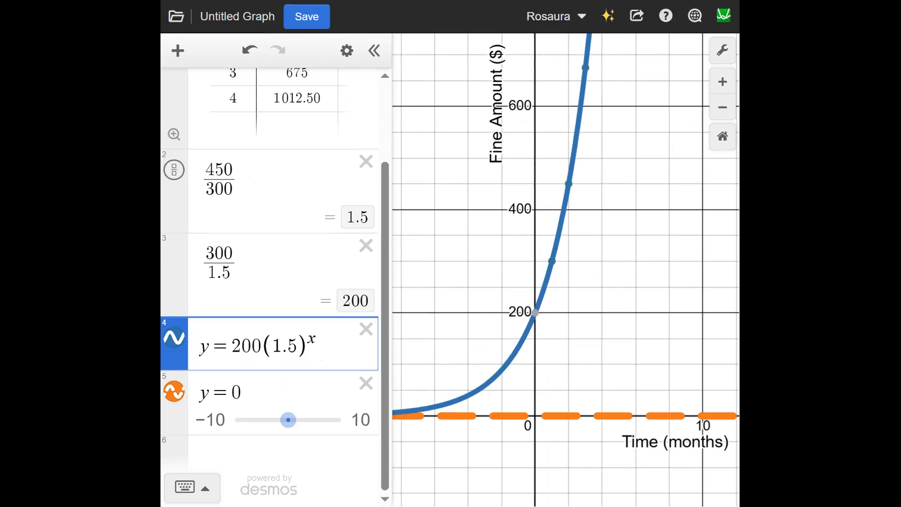
pyautogui.press('super+Up')
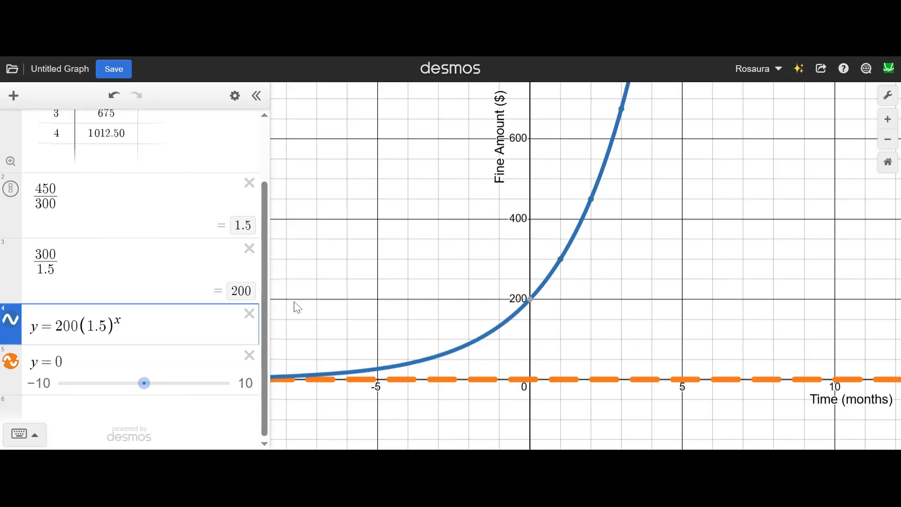
# Step: Graph the horizontal line y = 5000 in a new expression below y = 0
pyautogui.click(115, 421)
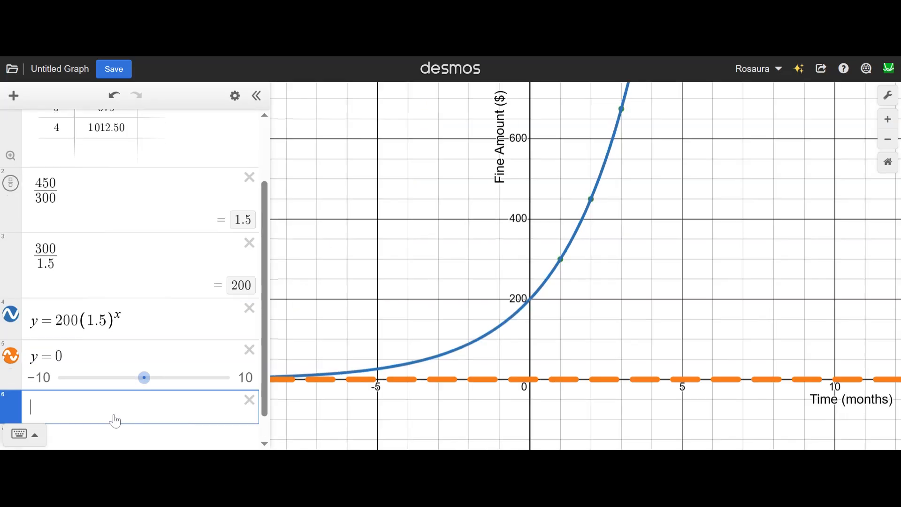
pyautogui.write('y=50')
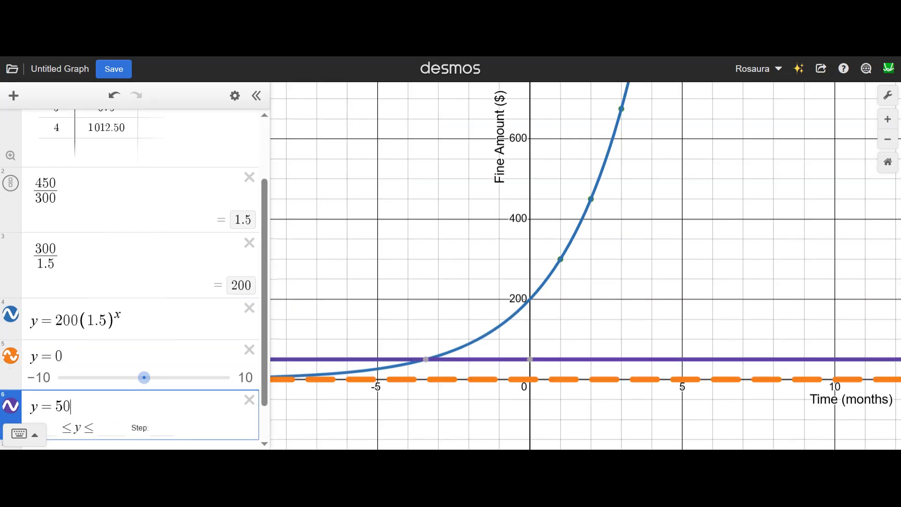
pyautogui.write('00')
# Step: Read the coordinates of the point where the exponential curve intersects the line y = 5000
pyautogui.scroll(-5, 497, 226)
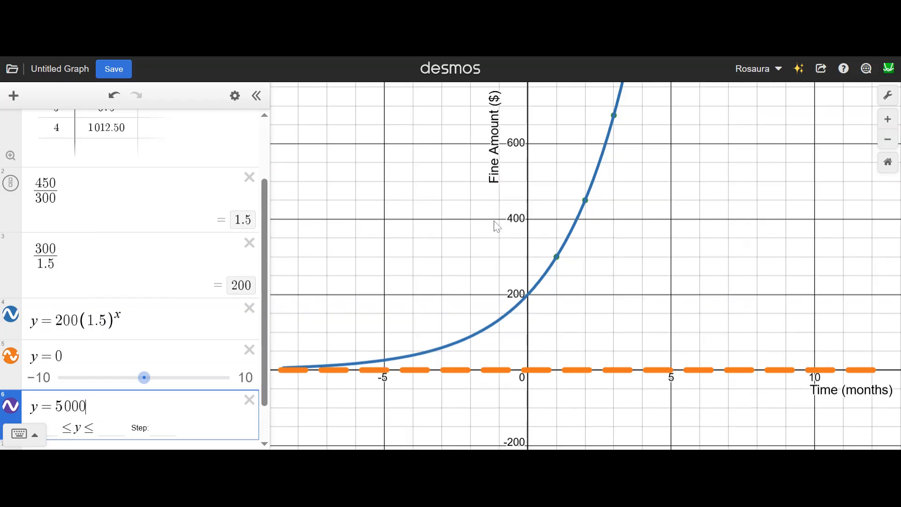
pyautogui.scroll(-5, 497, 226)
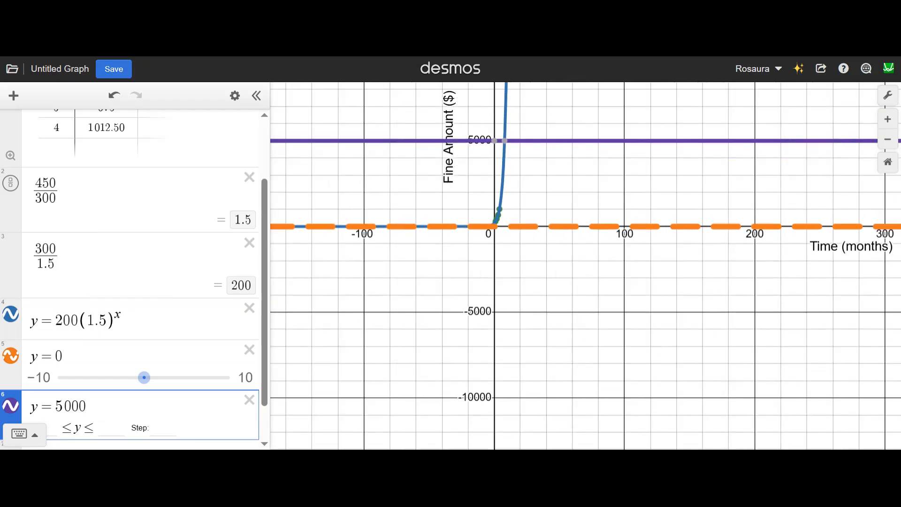
pyautogui.click(507, 144)
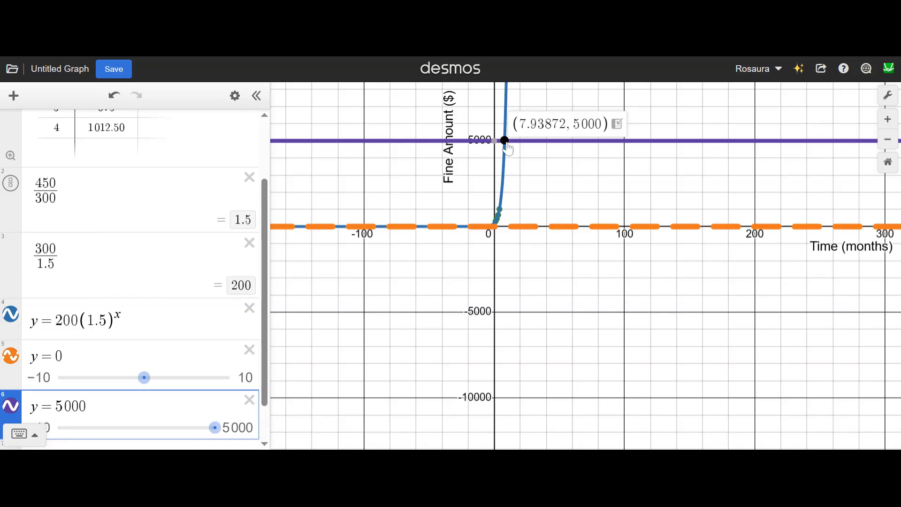
pyautogui.scroll(5, 507, 145)
pyautogui.click(501, 143)
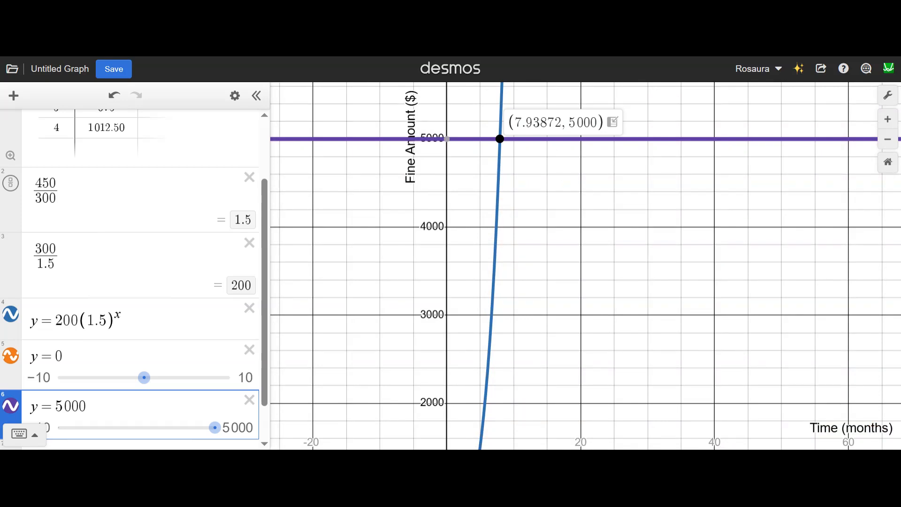
# Step: Add an empty expression and place it directly below the data table
pyautogui.scroll(2, 134, 282)
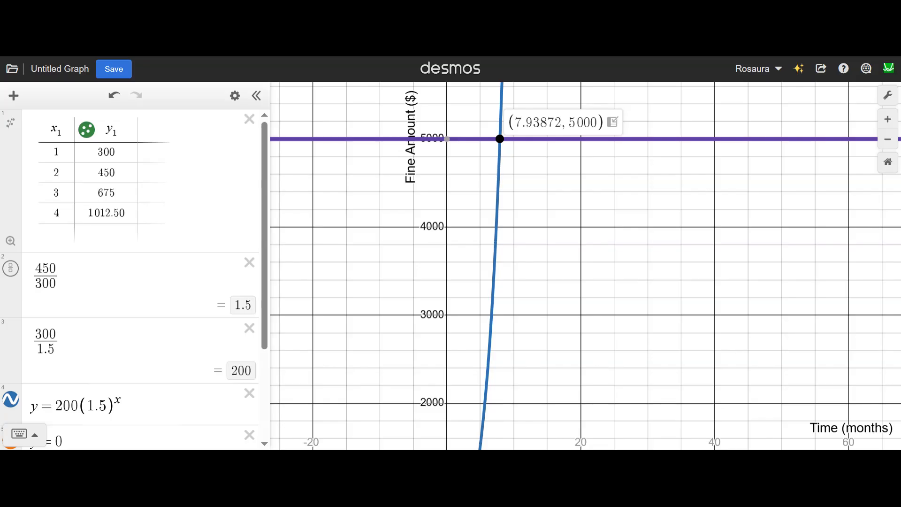
pyautogui.click(18, 105)
pyautogui.click(32, 134)
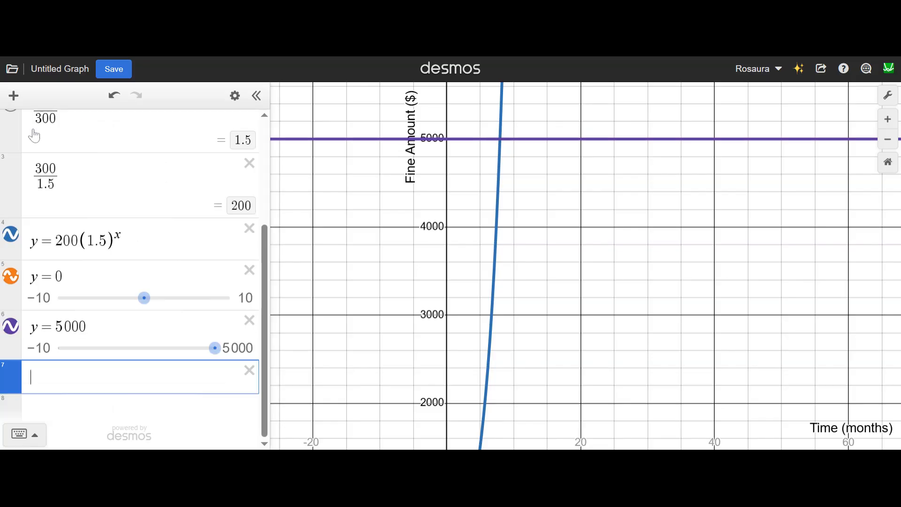
pyautogui.moveTo(12, 367); pyautogui.dragTo(75, 266)
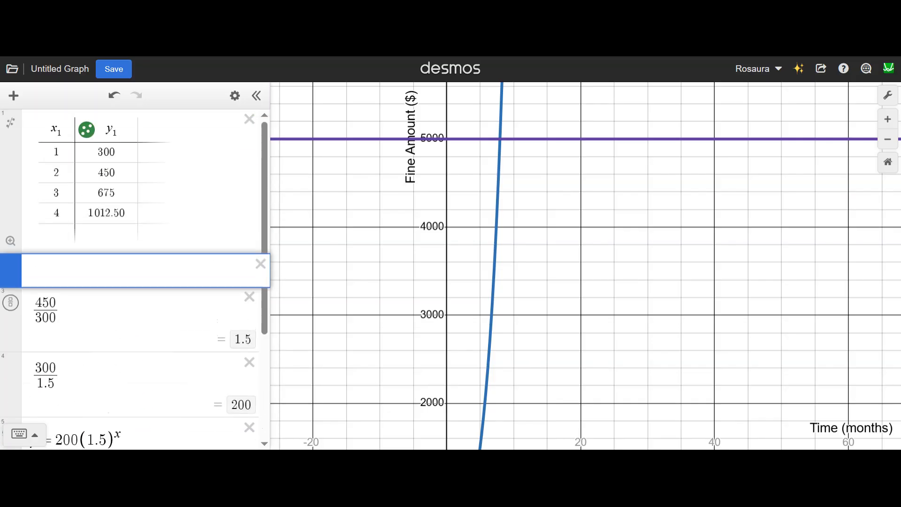
# Step: Enter the exponential regression y₁ ~ a(b)^(x₁) in the empty expression below the table, using the table's column variables
pyautogui.moveTo(64, 131); pyautogui.dragTo(50, 130)
pyautogui.moveTo(120, 131); pyautogui.dragTo(106, 130)
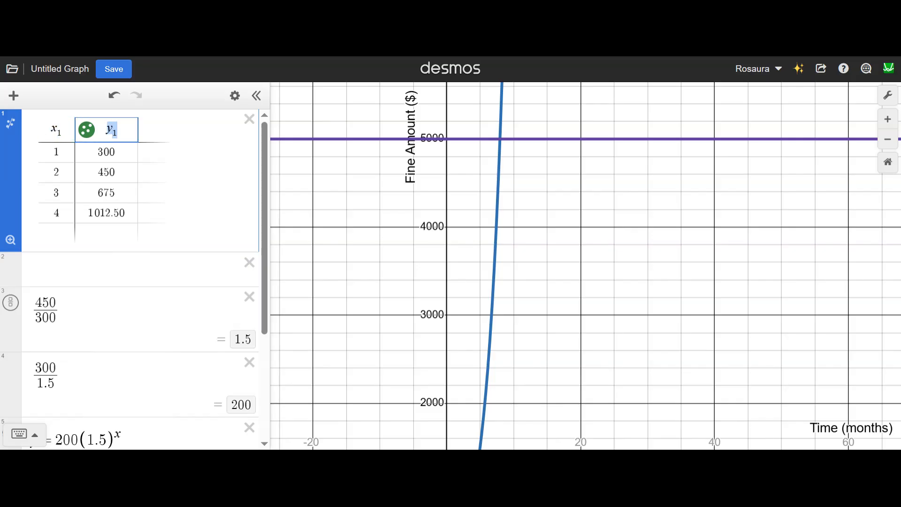
pyautogui.click(70, 286)
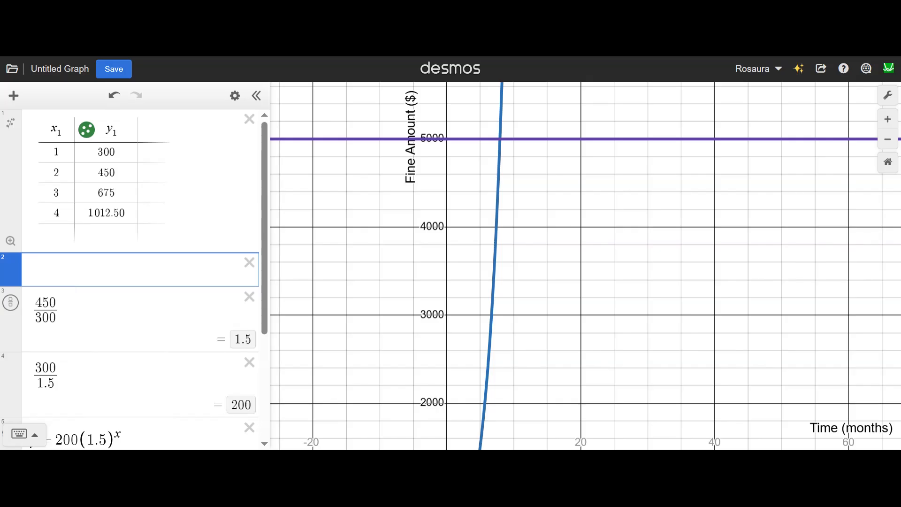
pyautogui.write('y1 ')
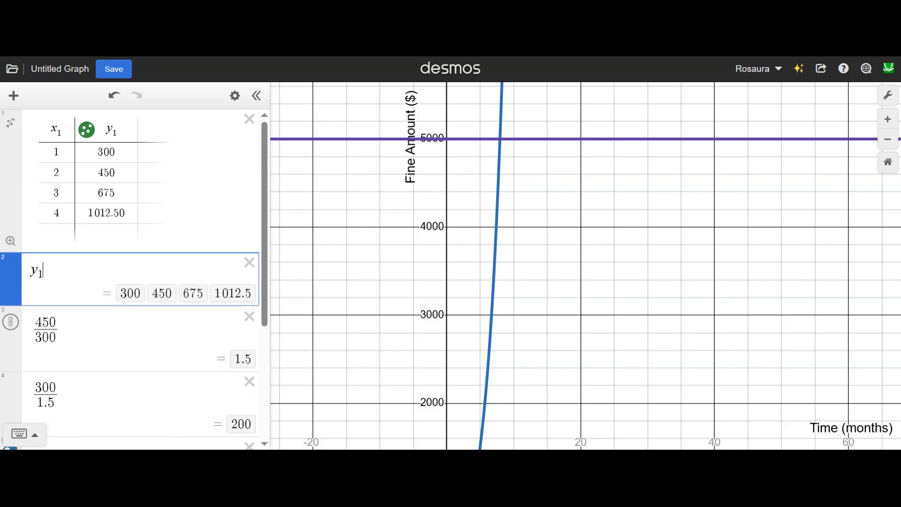
pyautogui.write('~')
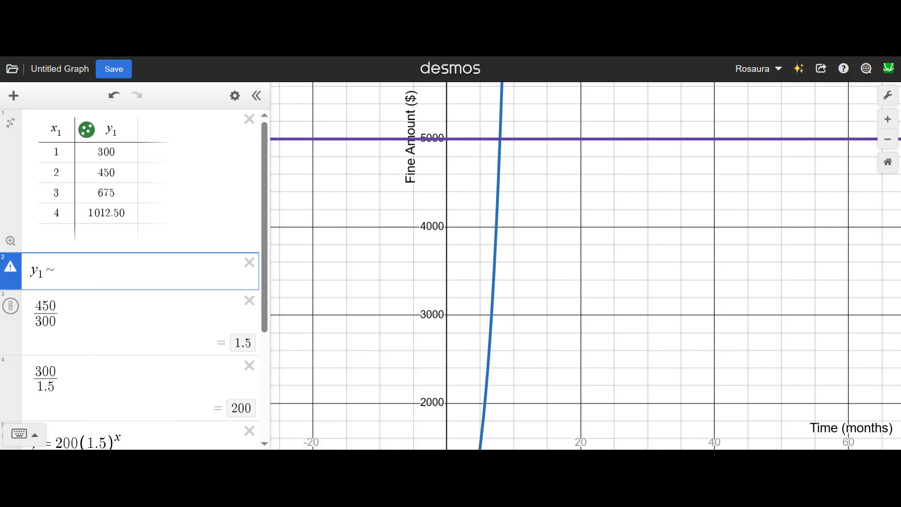
pyautogui.write('a')
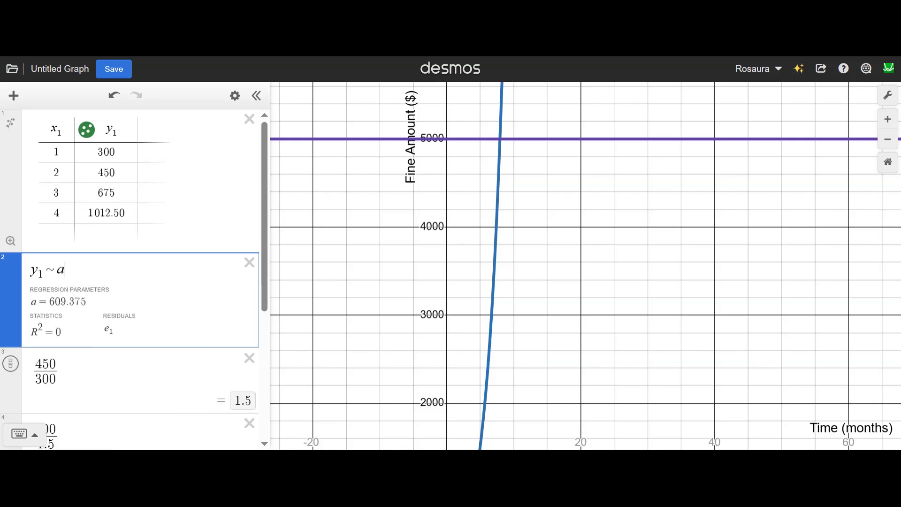
pyautogui.write('(b)')
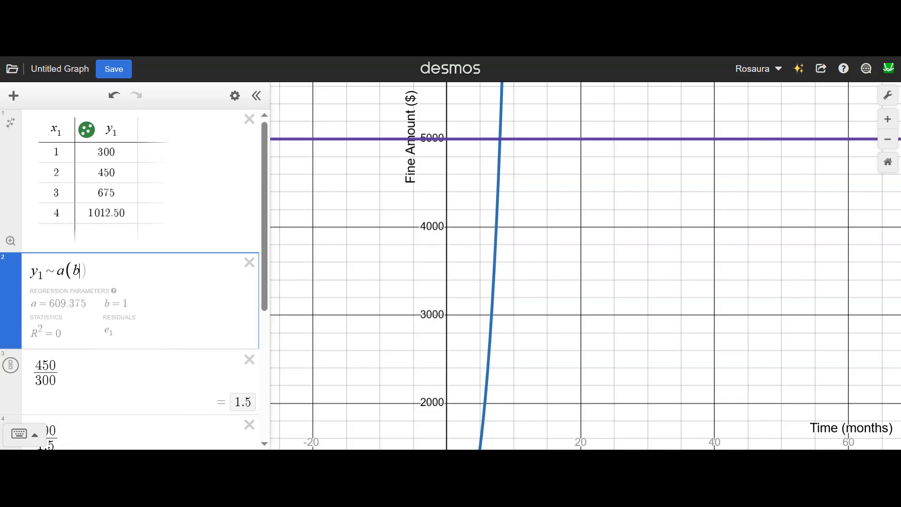
pyautogui.write('^')
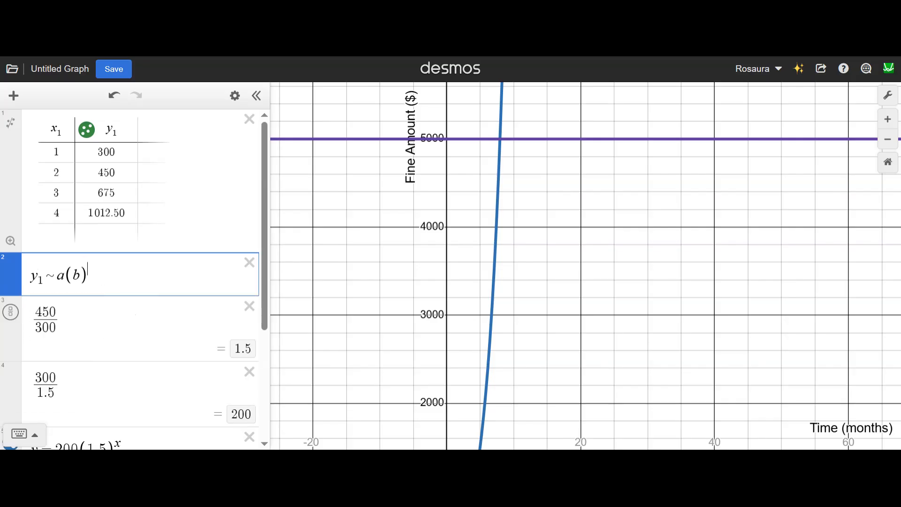
pyautogui.write('x1')
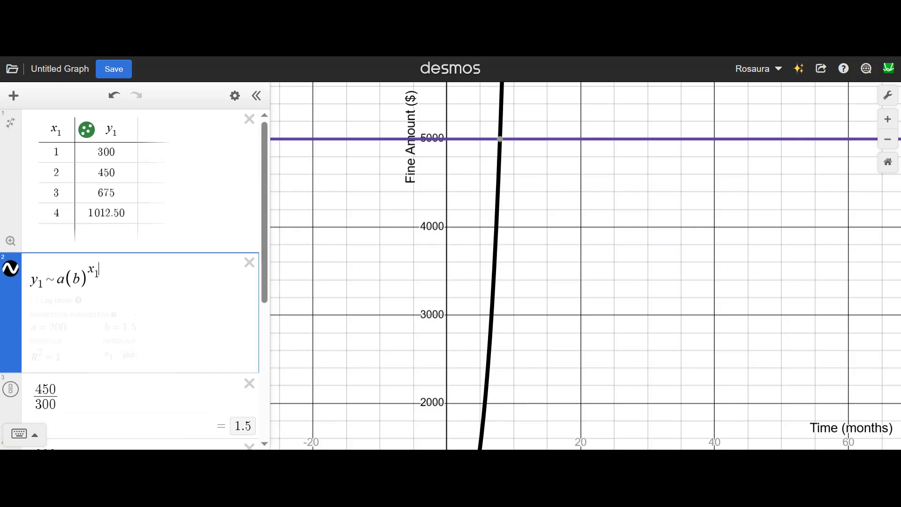
# Step: Compare the regression's variables with the table's column headings and read the fitted parameters a and b
pyautogui.moveTo(65, 130); pyautogui.dragTo(51, 129)
pyautogui.moveTo(121, 131); pyautogui.dragTo(107, 130)
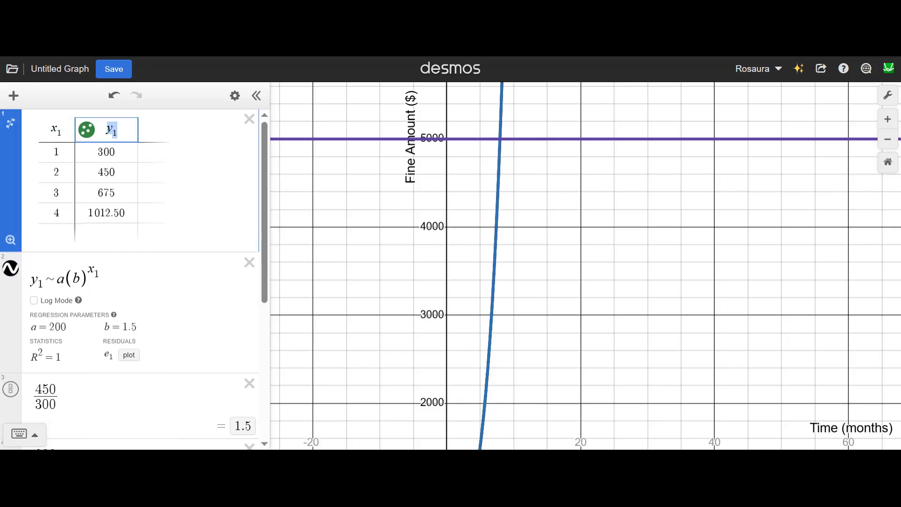
pyautogui.moveTo(43, 281); pyautogui.dragTo(31, 281)
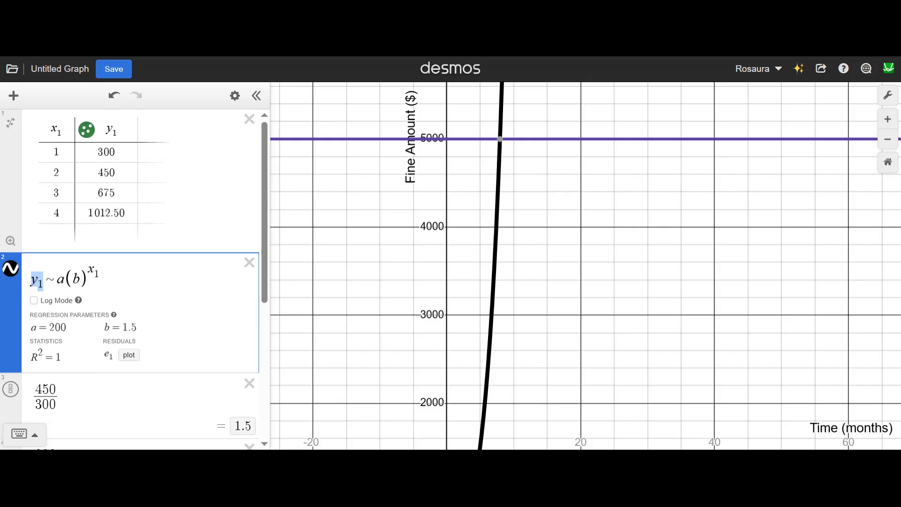
pyautogui.moveTo(50, 328); pyautogui.dragTo(66, 328)
pyautogui.click(123, 328)
pyautogui.moveTo(137, 328); pyautogui.dragTo(104, 328)
# Step: Move the equation y = 200(1.5)^x directly below the regression and compare it with the fitted parameters
pyautogui.scroll(-3, 23, 373)
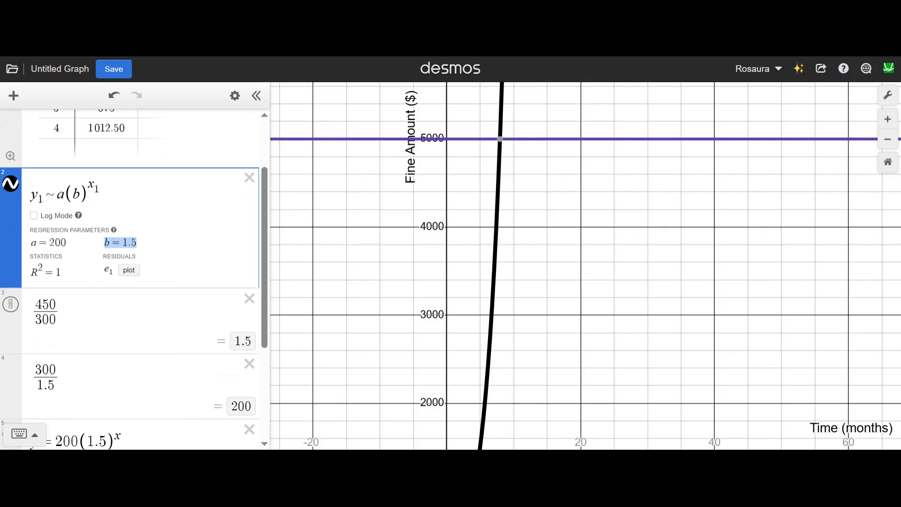
pyautogui.moveTo(14, 389); pyautogui.dragTo(12, 234)
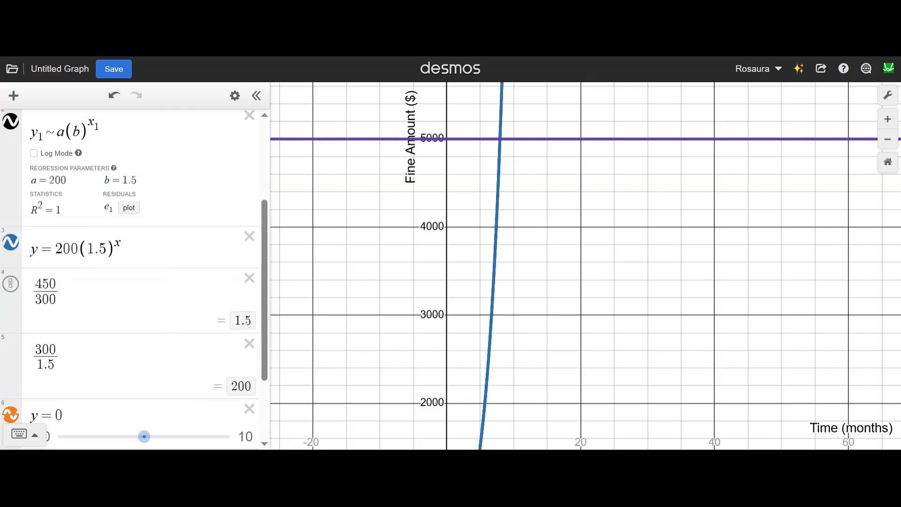
pyautogui.moveTo(55, 180); pyautogui.dragTo(67, 180)
pyautogui.click(67, 180)
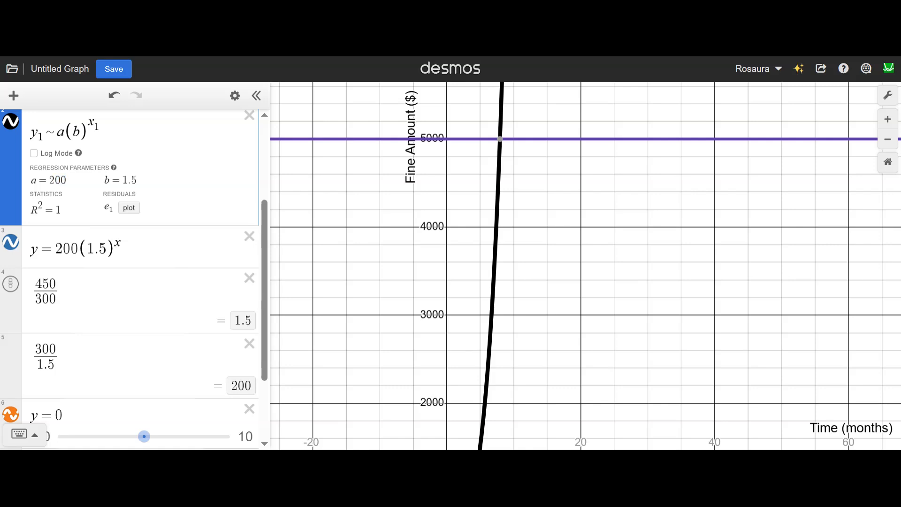
pyautogui.moveTo(125, 248); pyautogui.dragTo(2, 252)
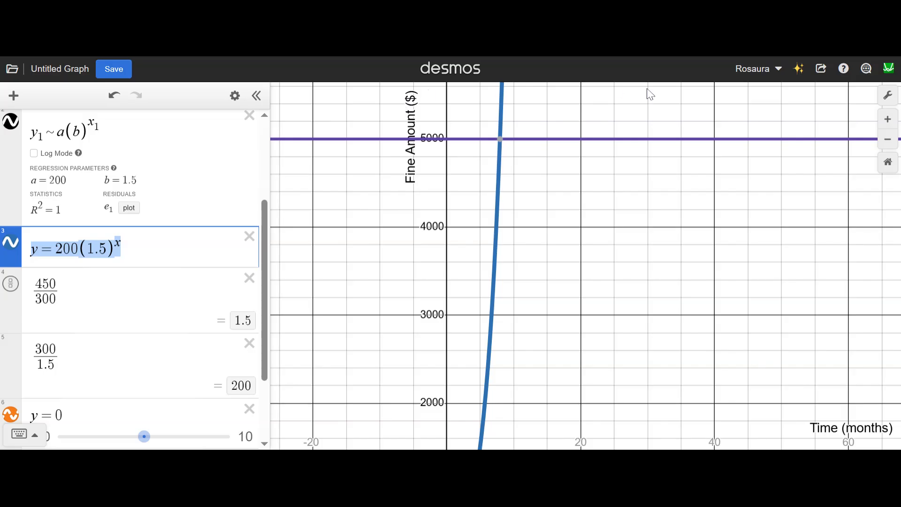
# Step: Hide the expression list to enlarge the graph and select the exponential curve's y-intercept
pyautogui.scroll(-5, 334, 298)
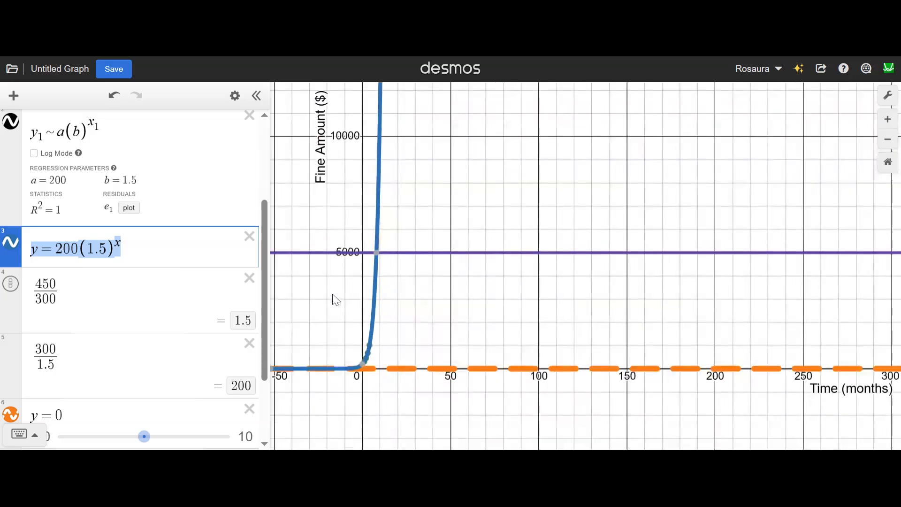
pyautogui.moveTo(448, 287); pyautogui.dragTo(630, 243)
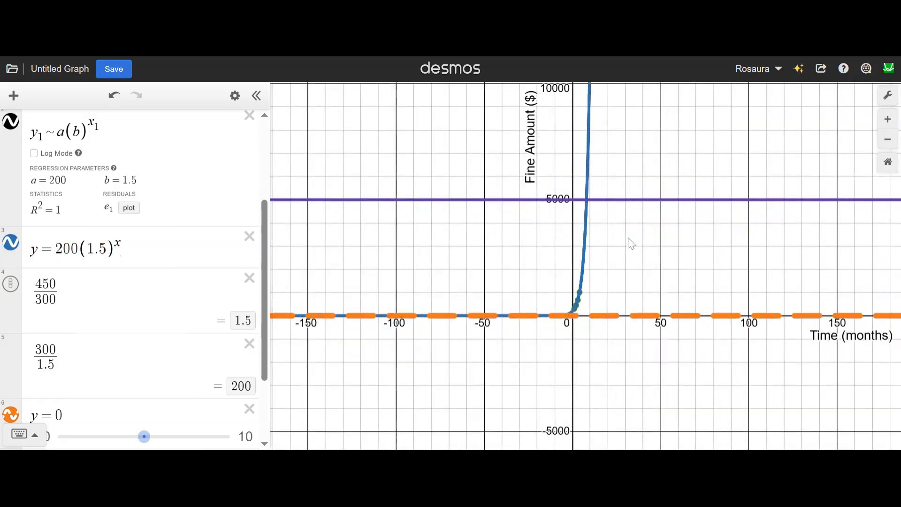
pyautogui.scroll(8, 583, 287)
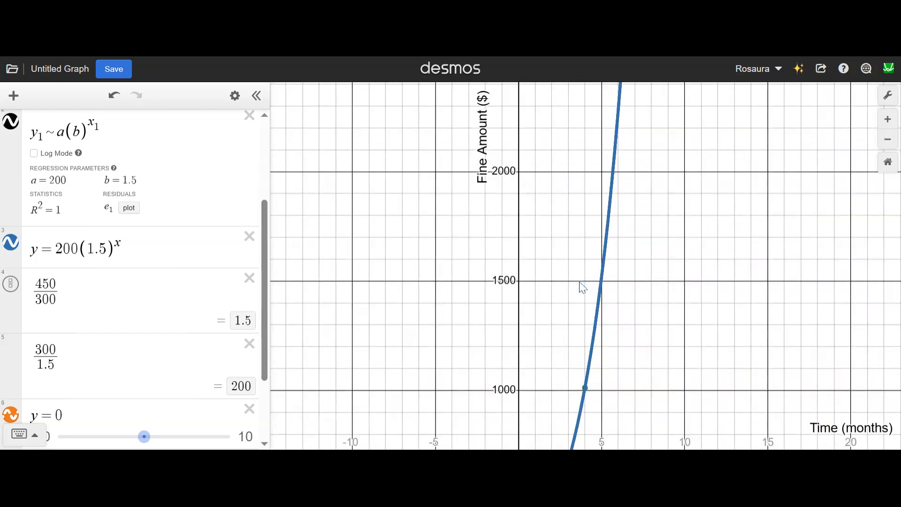
pyautogui.scroll(-2, 582, 287)
pyautogui.scroll(-2, 594, 276)
pyautogui.moveTo(594, 276); pyautogui.dragTo(527, 258)
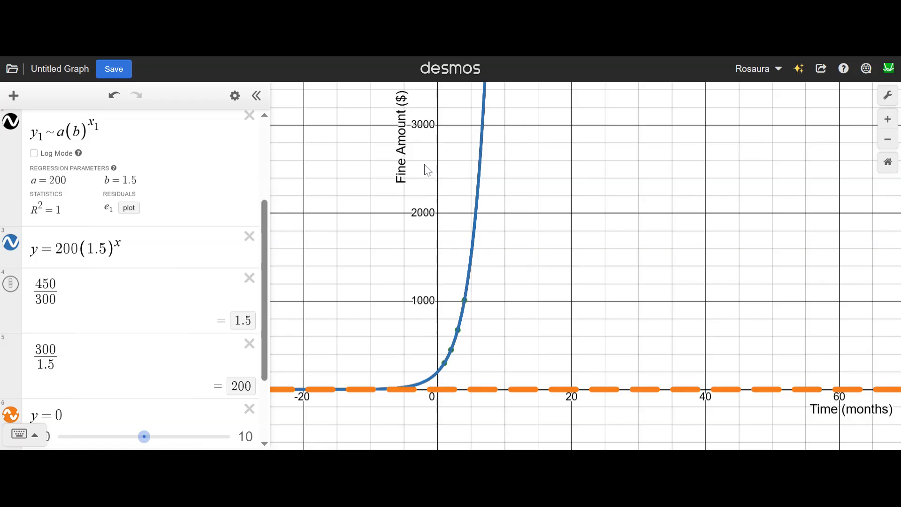
pyautogui.click(256, 96)
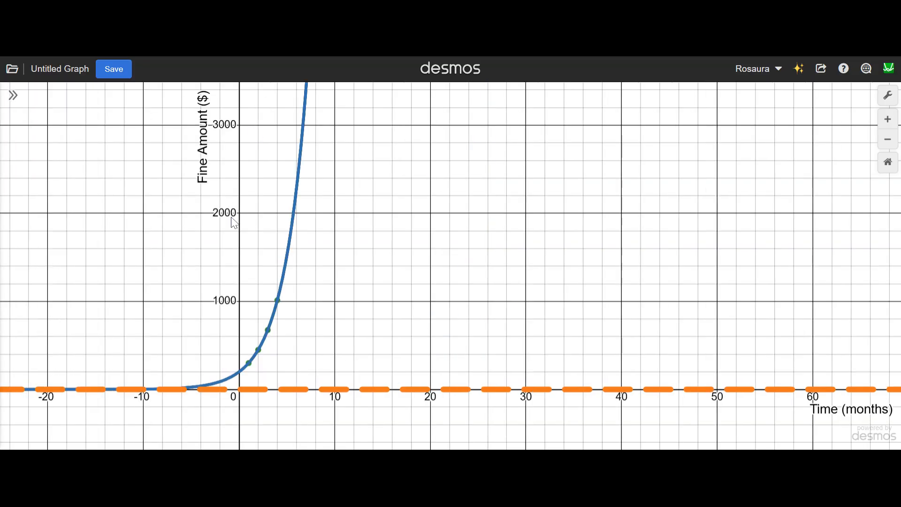
pyautogui.moveTo(349, 310); pyautogui.dragTo(606, 330)
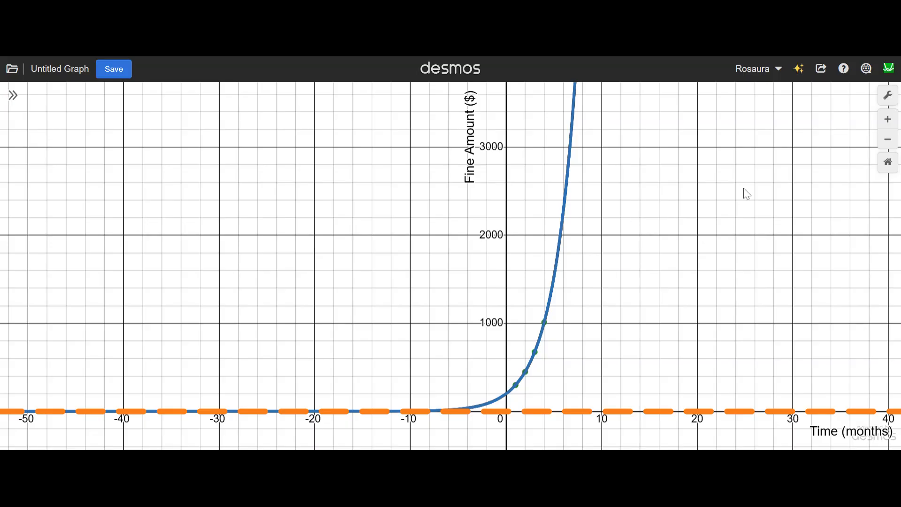
pyautogui.click(506, 394)
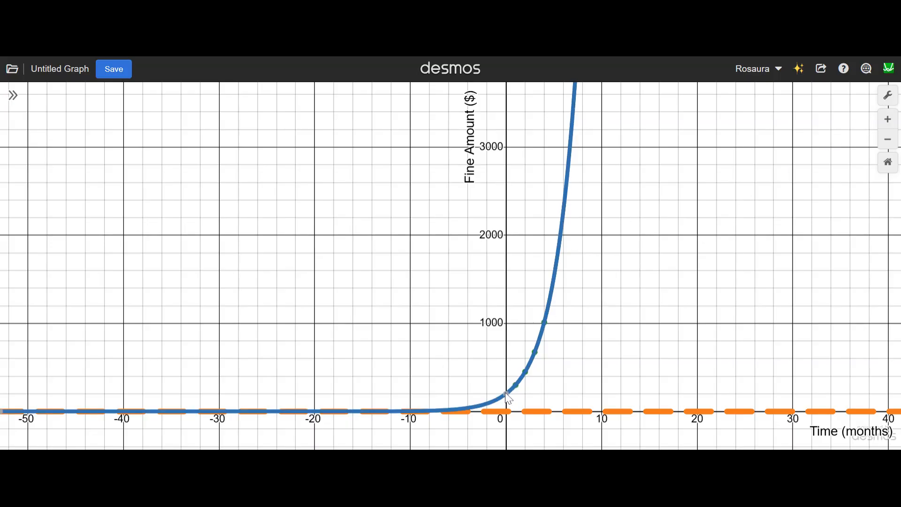